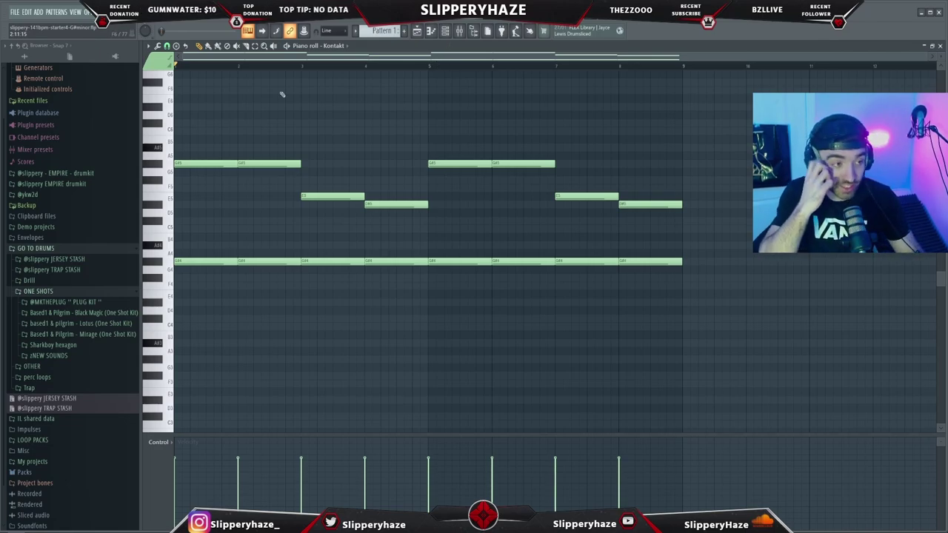
Play back the Pattern 1 melody and examine the HalfTime and Fruity parametric EQ 2 effects on the MELODY1 mixer track
{"action": "key", "text": "space"}
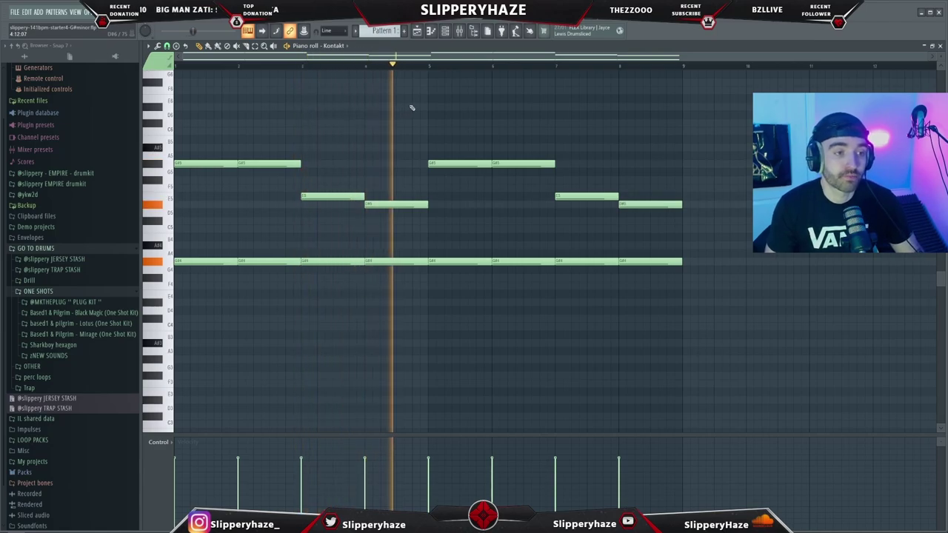
{"action": "key", "text": "space"}
{"action": "key", "text": "F9"}
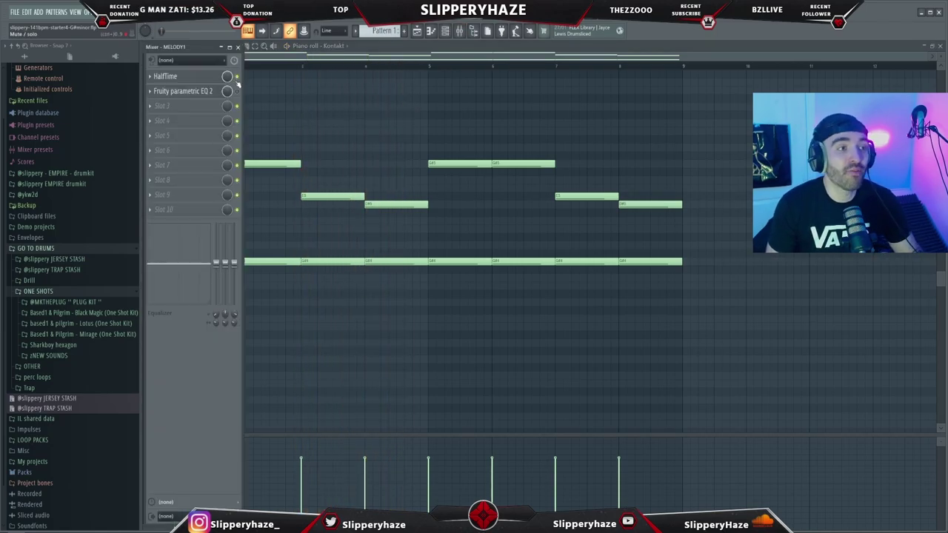
{"action": "left_click", "coordinate": [181, 77]}
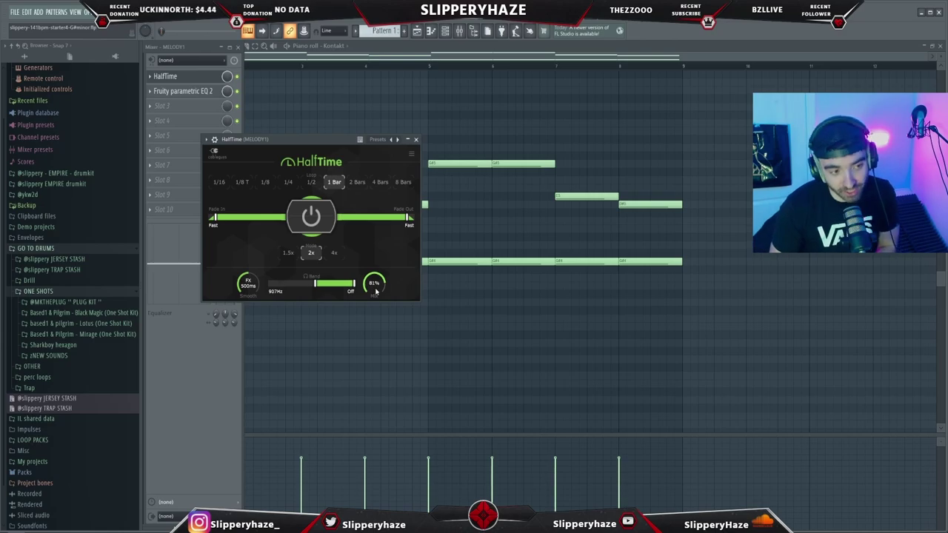
{"action": "left_click", "coordinate": [183, 91]}
{"action": "left_click", "coordinate": [651, 96]}
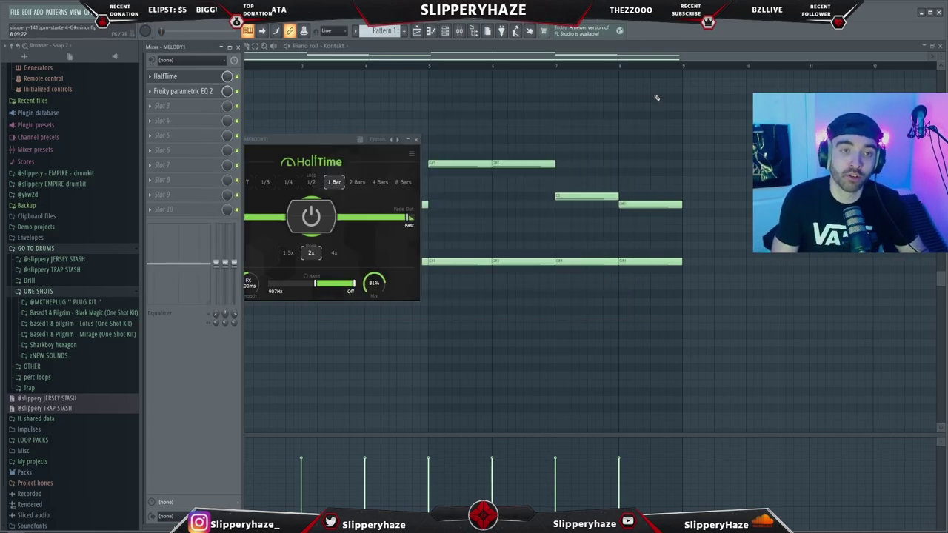
{"action": "left_click", "coordinate": [645, 121]}
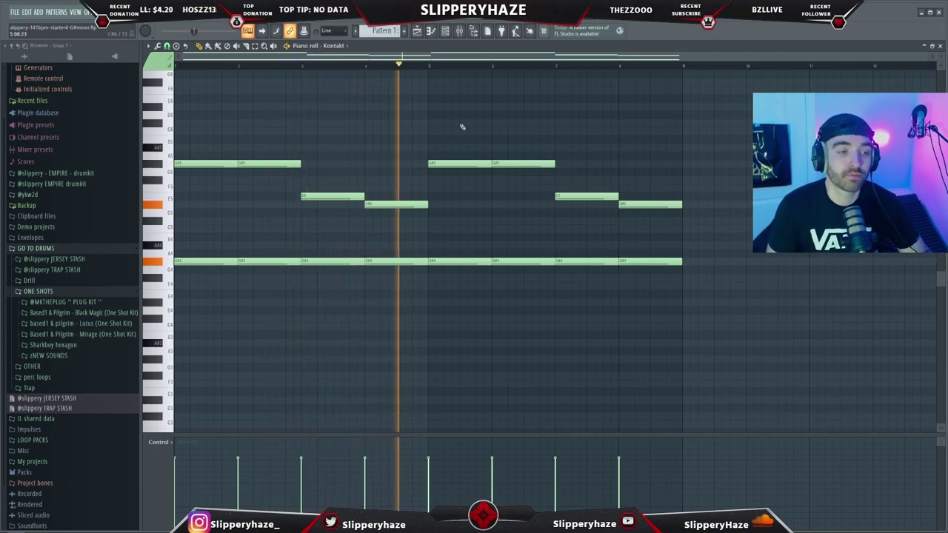
{"action": "key", "text": "F9"}
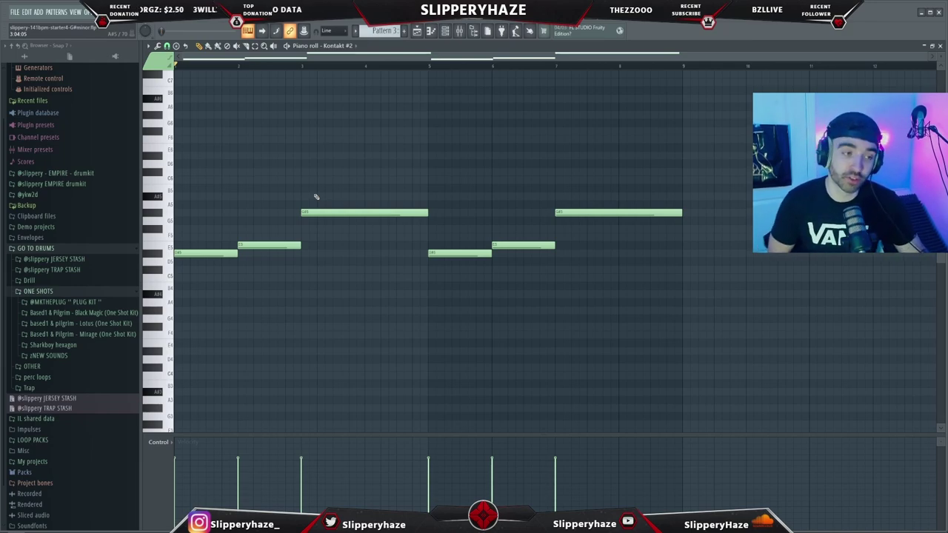
Play back the Pattern 3 melody and inspect the ValhallaVintageVerb settings on the Track 6 (consolidated) mixer track
{"action": "key", "text": "space"}
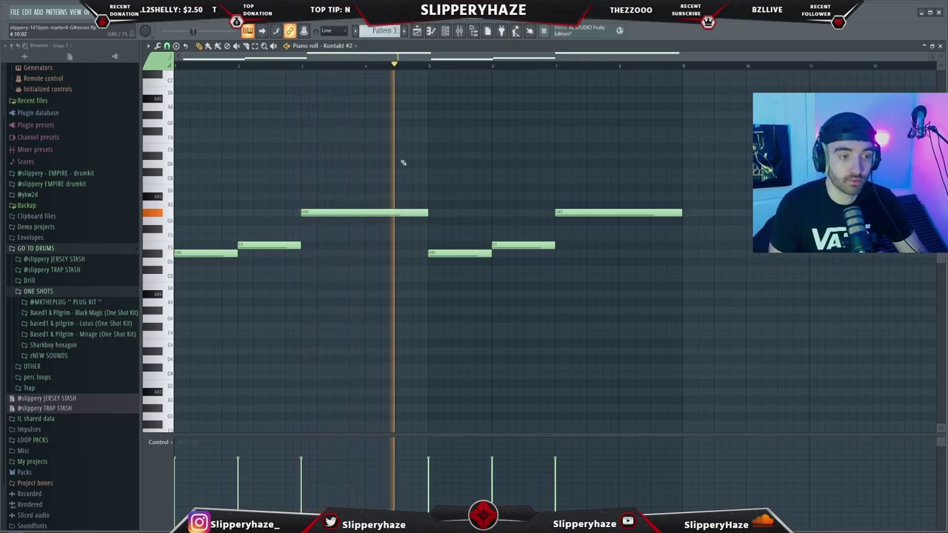
{"action": "left_click", "coordinate": [417, 34]}
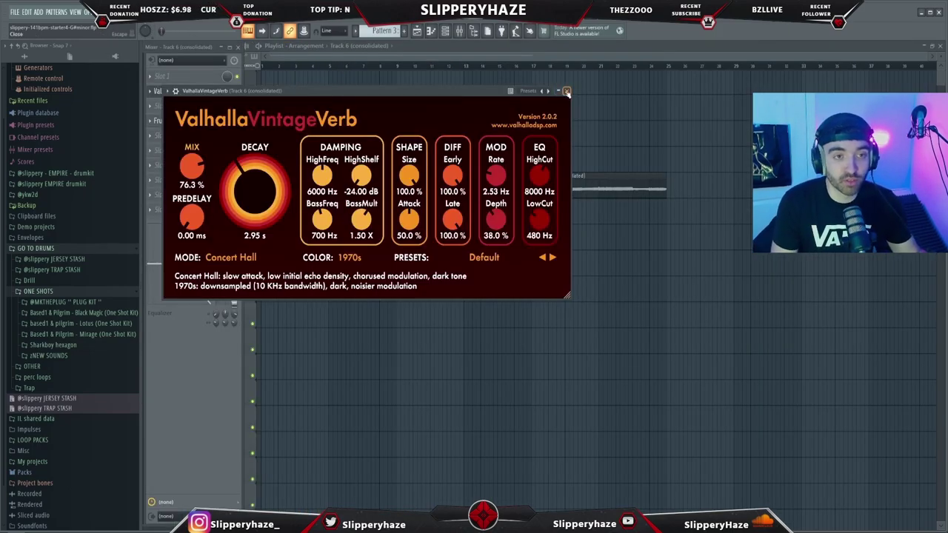
{"action": "left_click", "coordinate": [567, 91]}
{"action": "left_click", "coordinate": [480, 116]}
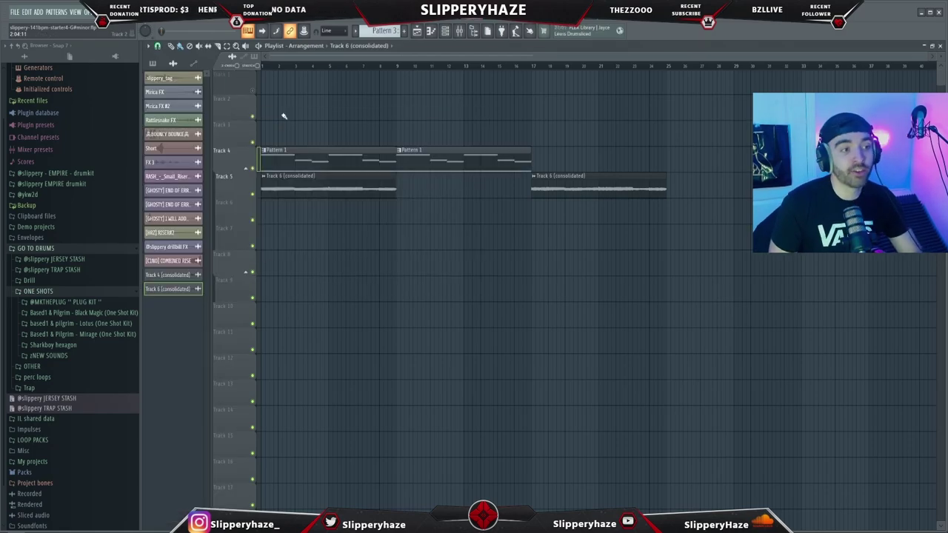
Play the playlist arrangement from the start to hear the Pattern 1 and Track 6 (consolidated) clips together
{"action": "key", "text": "space"}
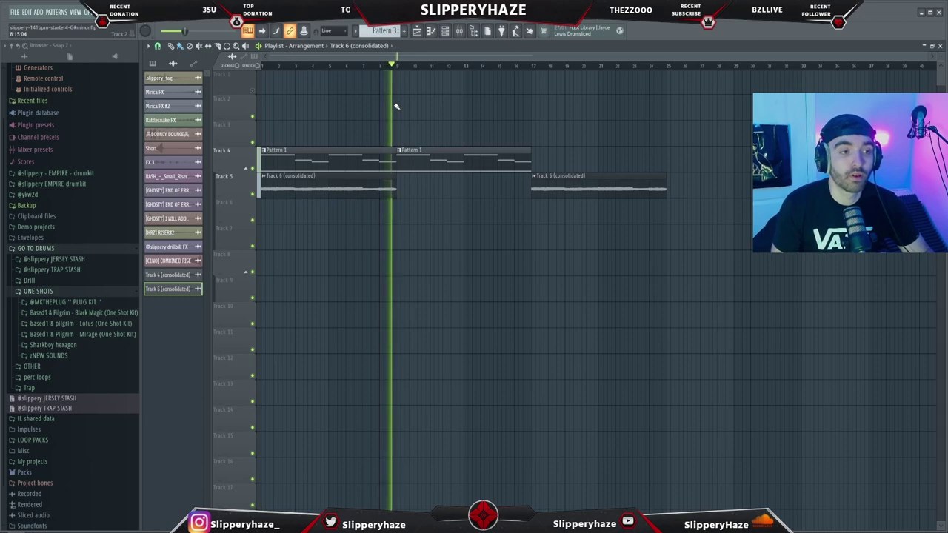
{"action": "key", "text": "space"}
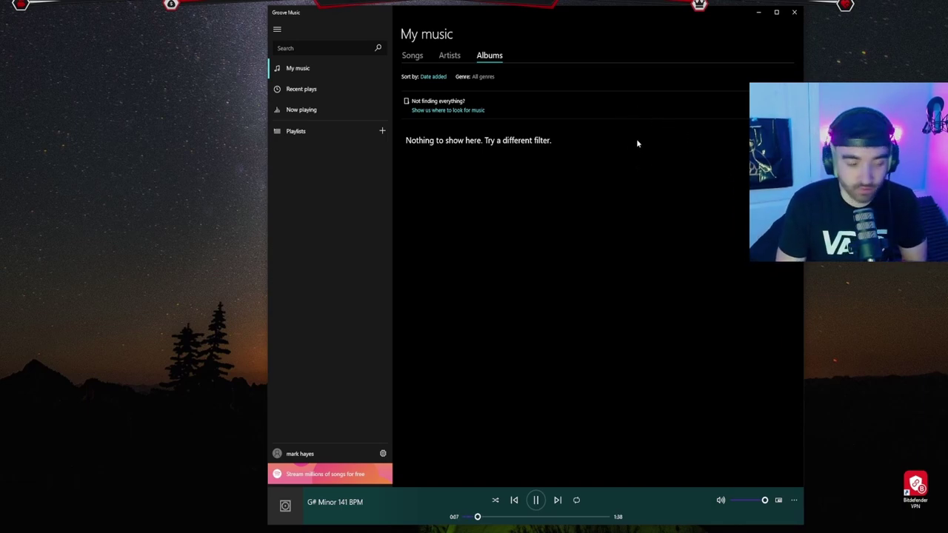
{"action": "left_click_drag", "start_coordinate": [557, 15], "coordinate": [532, 14]}
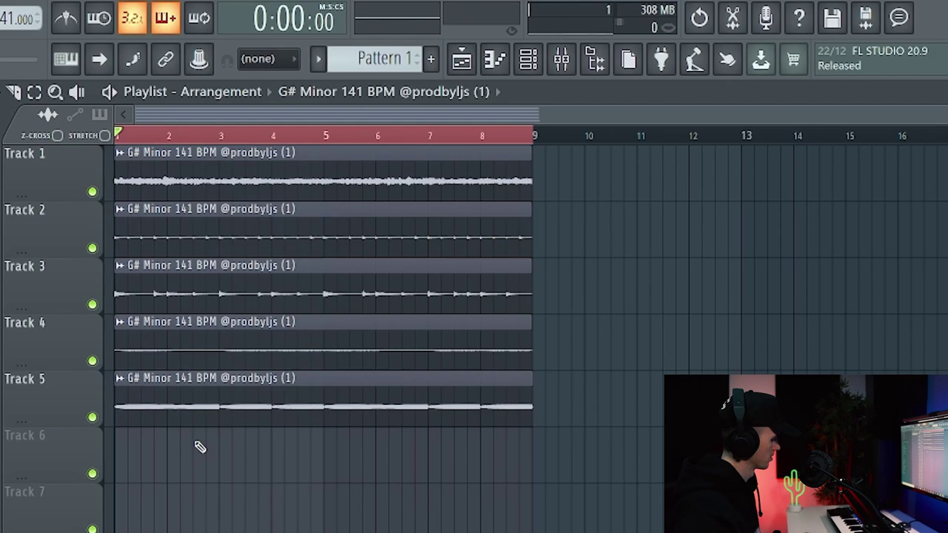
Consolidate the five G# Minor 141 BPM loop clips on Tracks 1 to 5 into one WAV audio clip and reverse it
{"action": "key", "text": "ctrl+a"}
{"action": "key", "text": "ctrl+alt+c"}
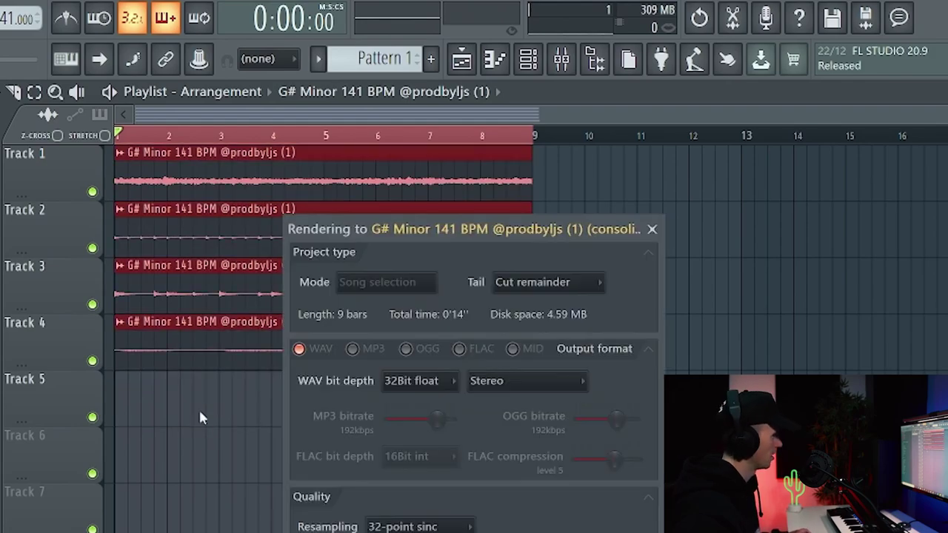
{"action": "left_click", "coordinate": [595, 498]}
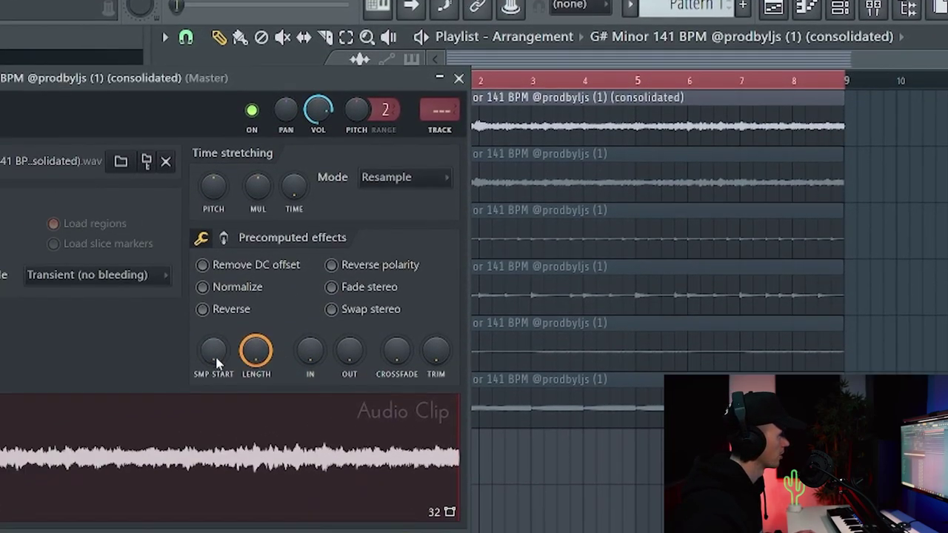
{"action": "left_click", "coordinate": [376, 290]}
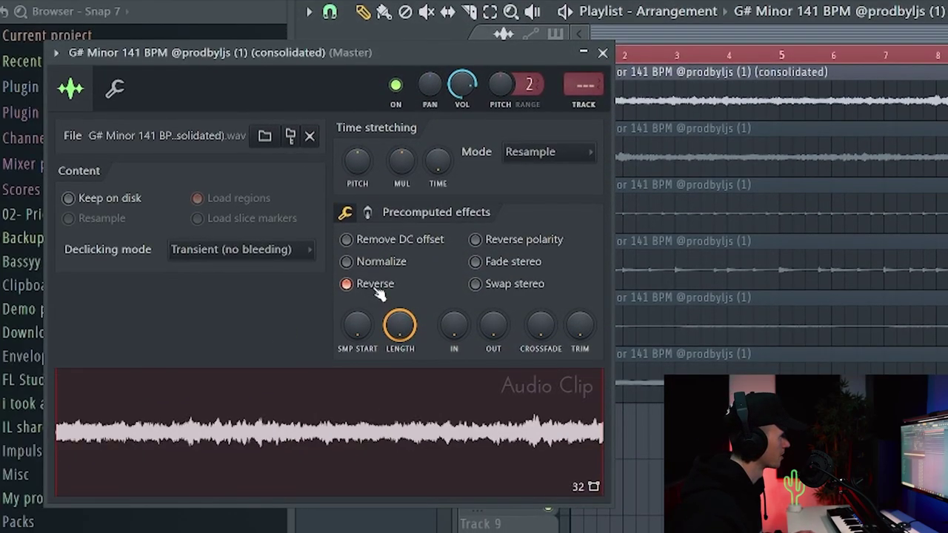
{"action": "left_click", "coordinate": [603, 53]}
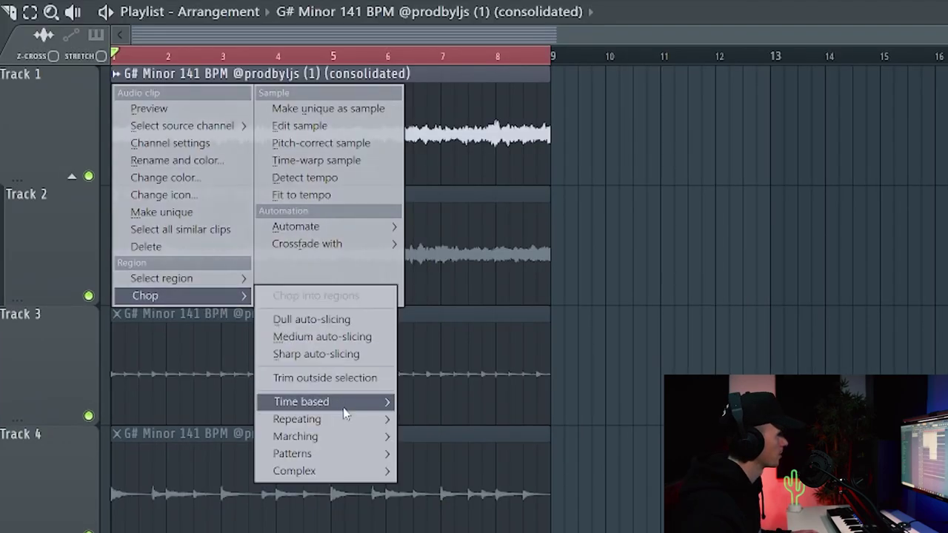
Chop the reversed consolidated clip into one-bar slices by time and audition the slices from bars 8 and 5
{"action": "mouse_move", "coordinate": [318, 401]}
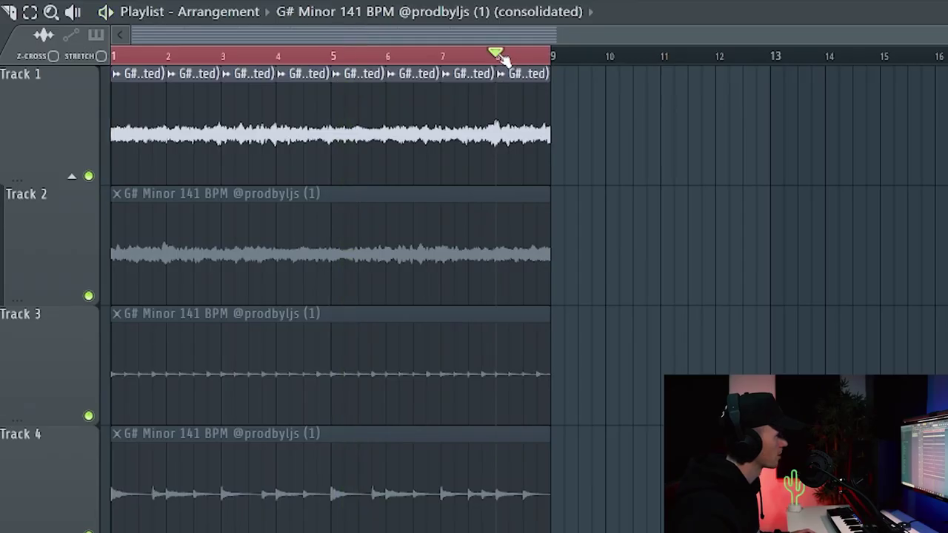
{"action": "key", "text": "space"}
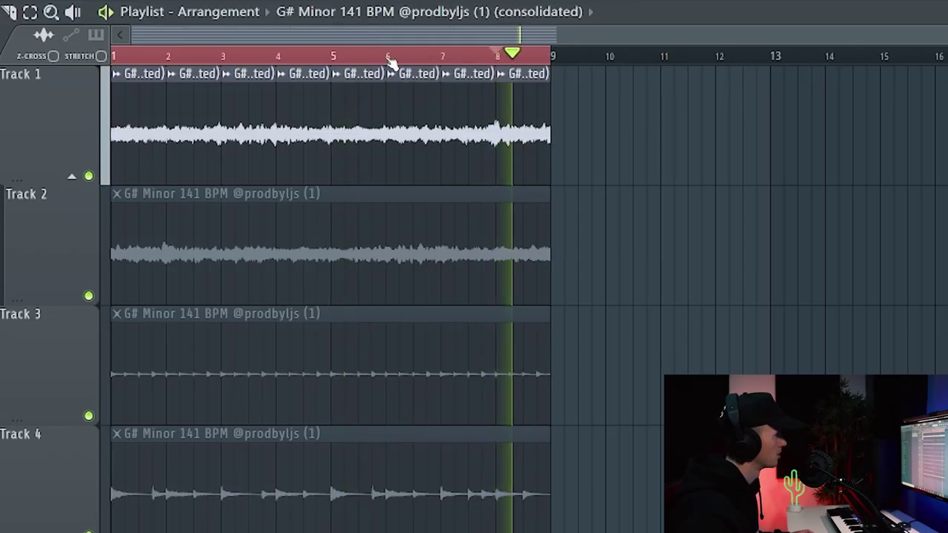
{"action": "left_click", "coordinate": [337, 57]}
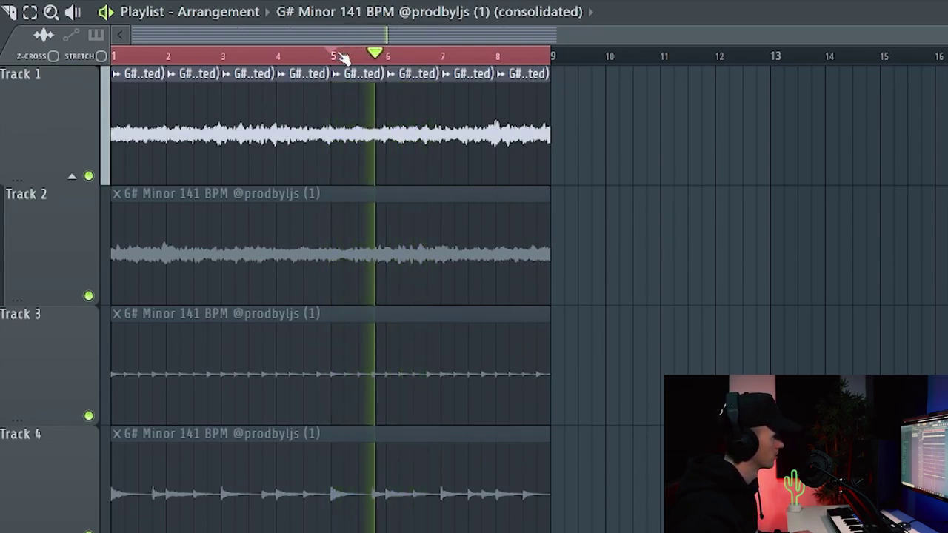
{"action": "left_click", "coordinate": [339, 57]}
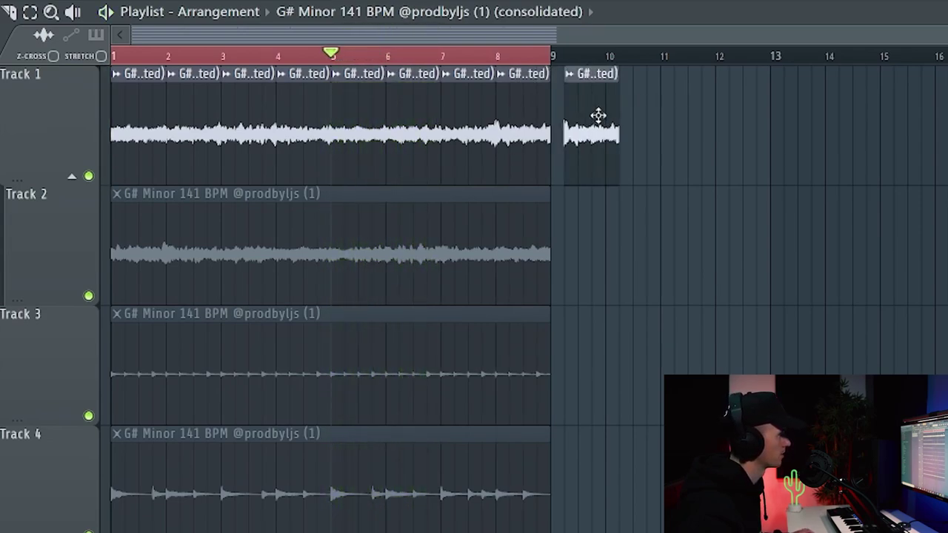
Set the time-stretching mode of the consolidated clip placed after the original loop to Auto and lower its pitch
{"action": "double_click", "coordinate": [635, 115]}
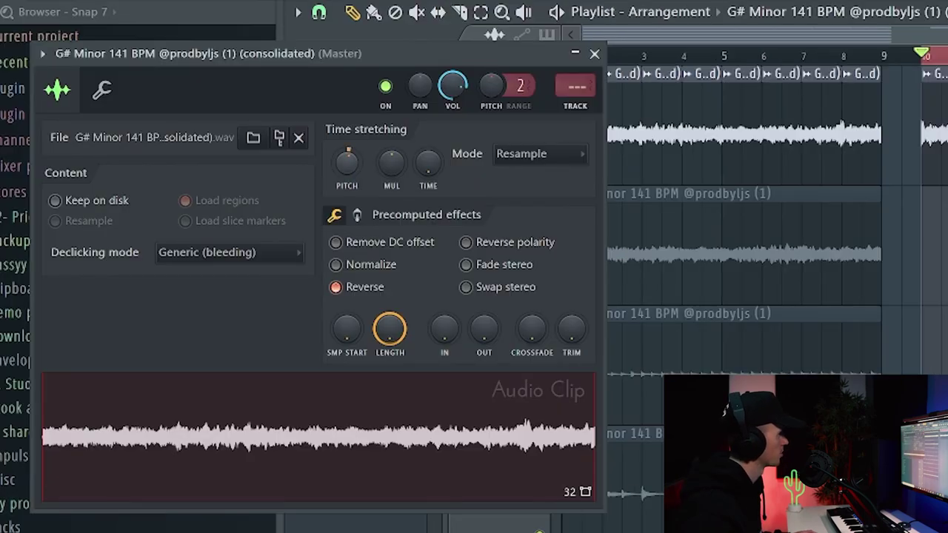
{"action": "left_click", "coordinate": [355, 168]}
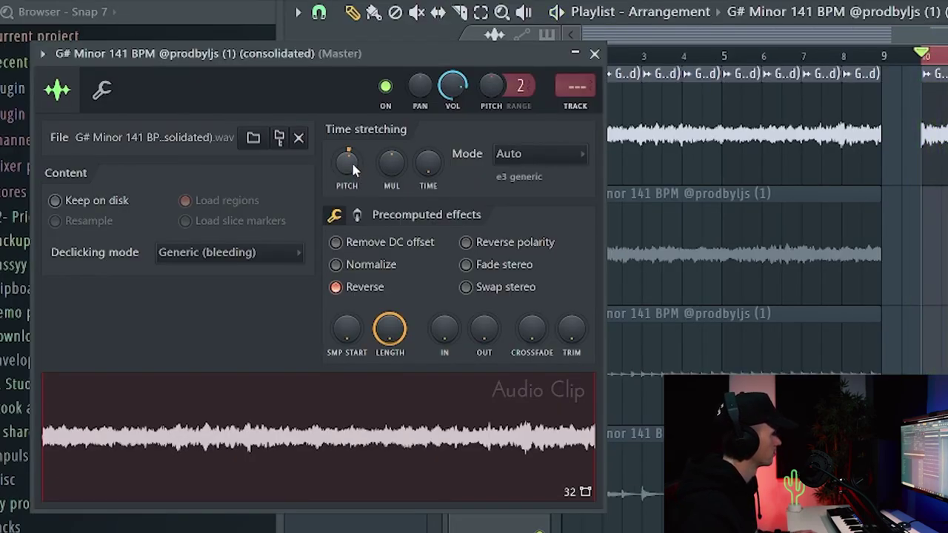
{"action": "scroll", "coordinate": [353, 169], "scroll_direction": "down", "scroll_amount": 2}
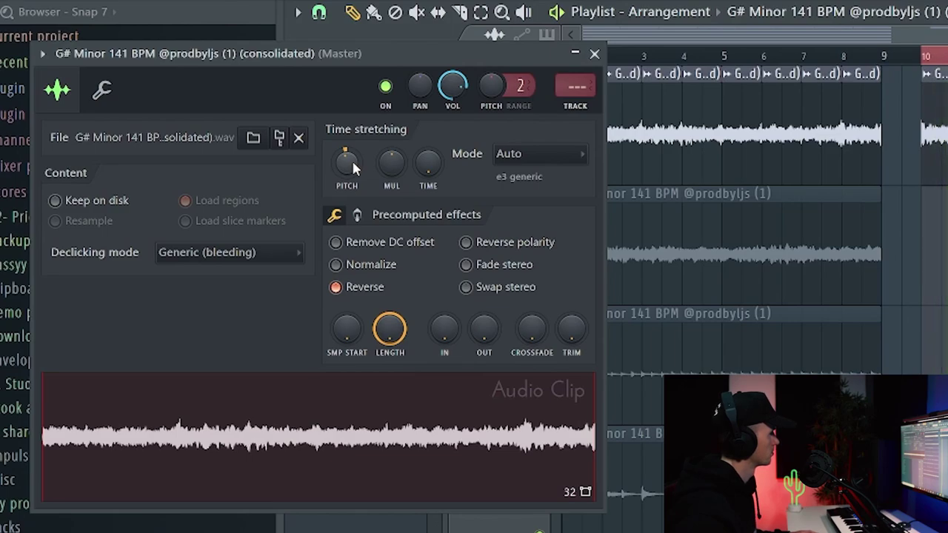
{"action": "scroll", "coordinate": [353, 165], "scroll_direction": "down", "scroll_amount": 1}
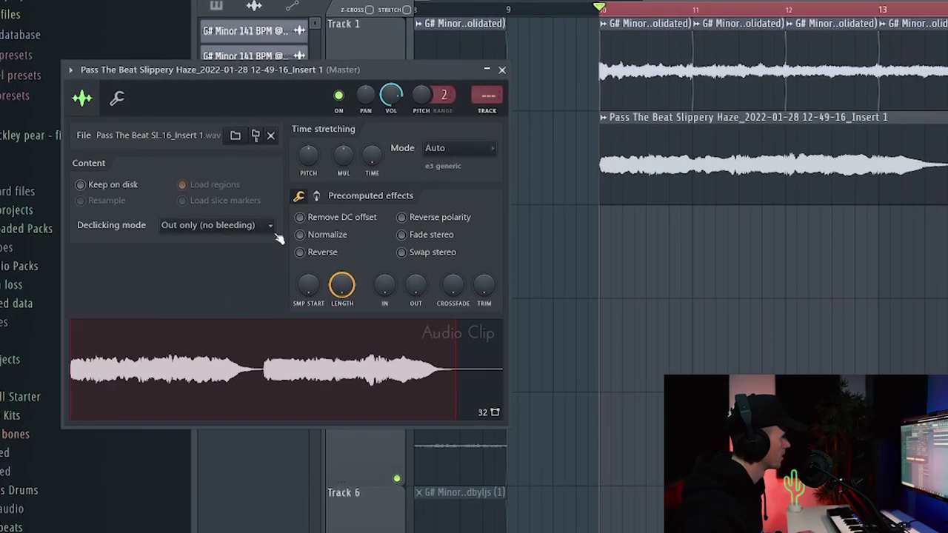
Reverse the Pass The Beat Slippery Haze Insert 1 recording and audition both of its swells with the chopped loop
{"action": "left_click", "coordinate": [284, 232]}
{"action": "key", "text": "Escape"}
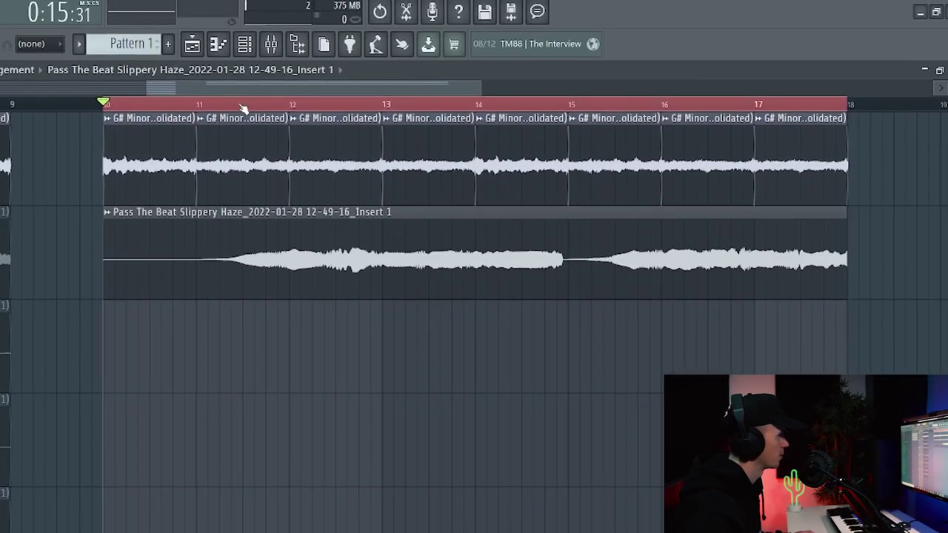
{"action": "key", "text": "space"}
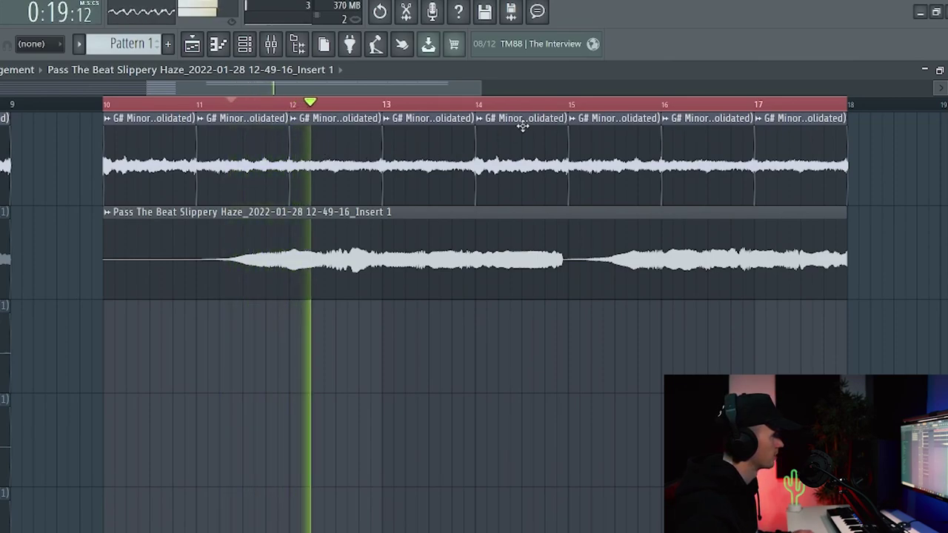
{"action": "key", "text": "space"}
{"action": "left_click", "coordinate": [547, 103]}
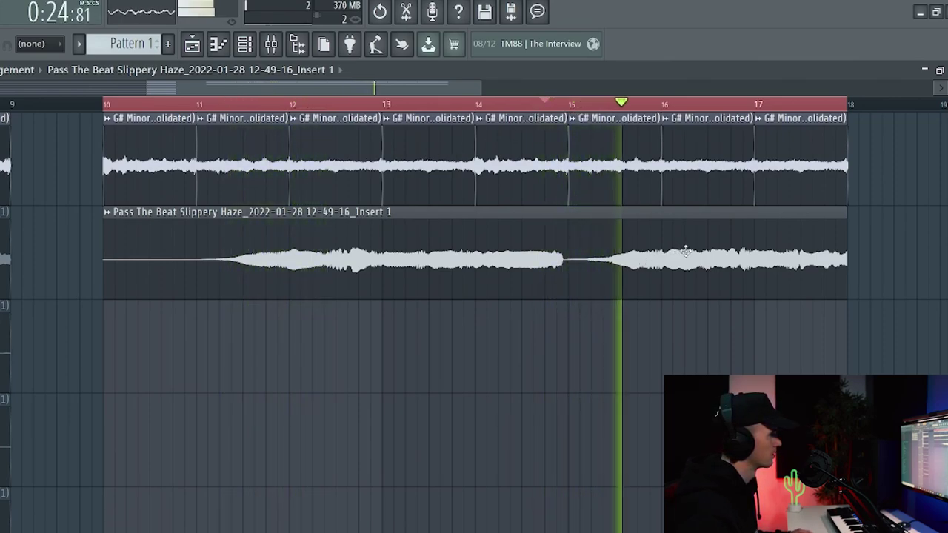
{"action": "key", "text": "space"}
Shift the reversed recording five bars earlier on its track and slice it at bar 10
{"action": "left_click_drag", "start_coordinate": [720, 252], "coordinate": [240, 265]}
{"action": "key", "text": "space"}
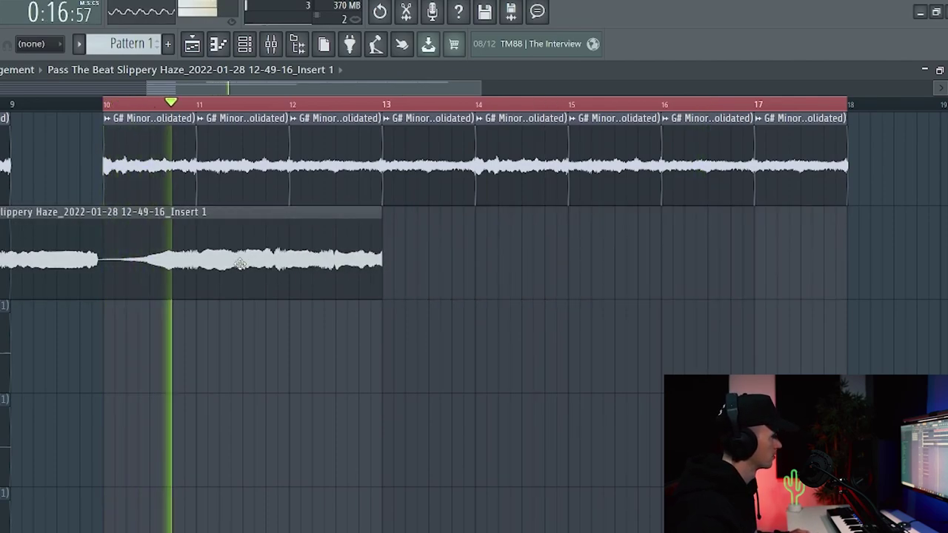
{"action": "scroll", "coordinate": [241, 265], "scroll_direction": "down", "scroll_amount": 3}
{"action": "left_click", "coordinate": [155, 259]}
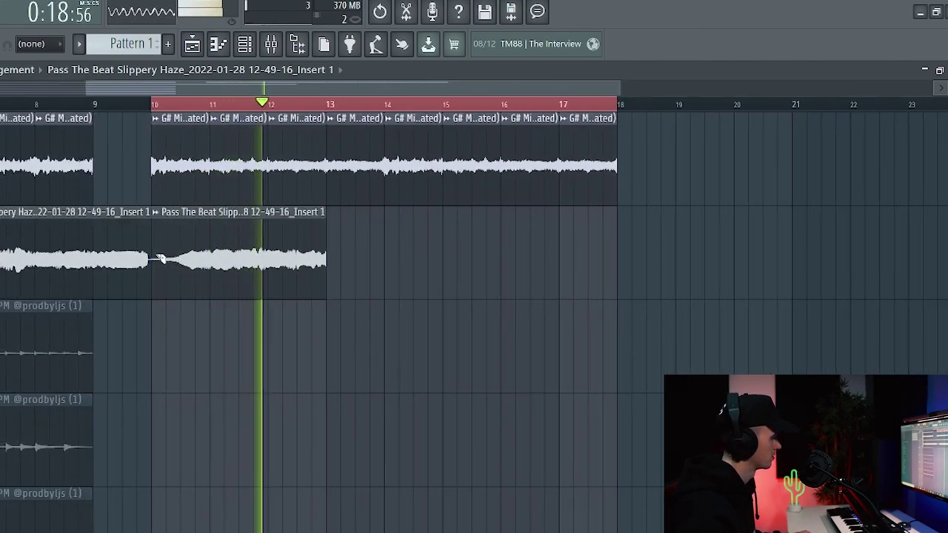
Move the part cut off before bar 10 to just after bar 13 and arrange its slices under the chopped loop
{"action": "left_click_drag", "start_coordinate": [107, 254], "coordinate": [691, 237]}
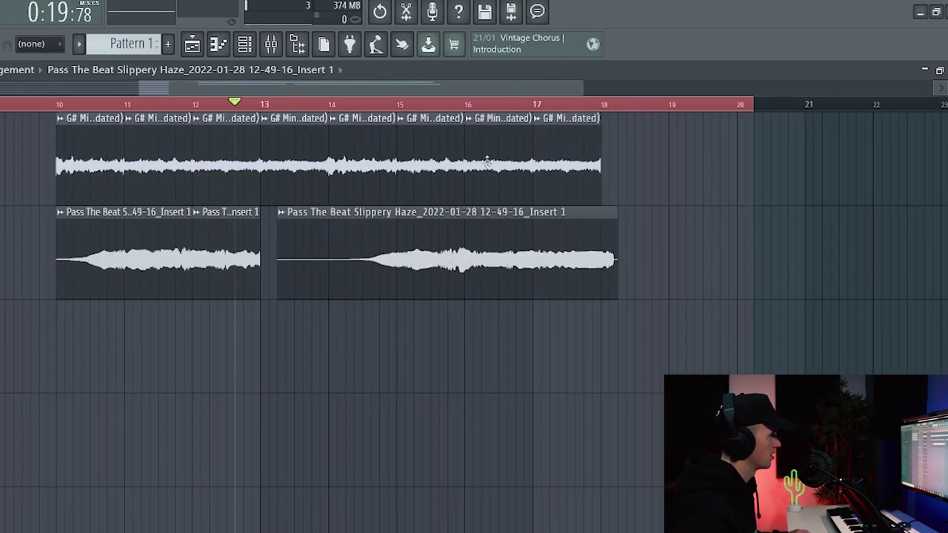
{"action": "scroll", "coordinate": [481, 247], "scroll_direction": "up", "scroll_amount": 2}
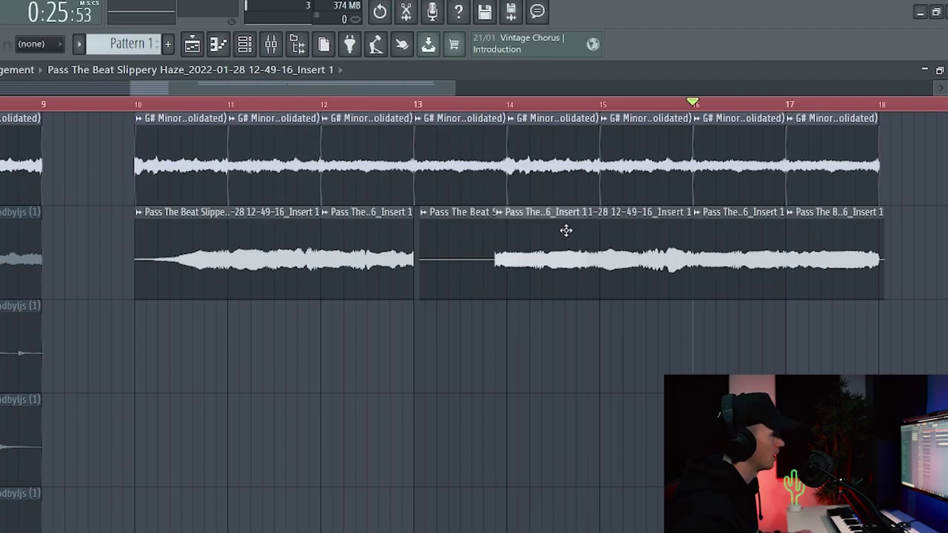
{"action": "left_click_drag", "start_coordinate": [495, 304], "coordinate": [479, 354]}
{"action": "double_click", "coordinate": [480, 355]}
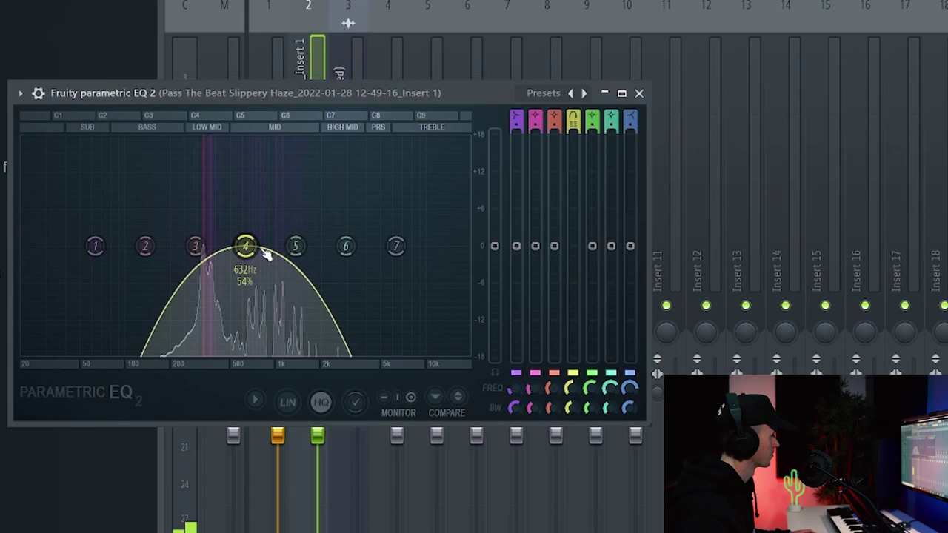
Shift the band-pass curve of band 4 to a higher frequency in the recording's Fruity parametric EQ 2
{"action": "left_click_drag", "start_coordinate": [249, 250], "coordinate": [306, 246]}
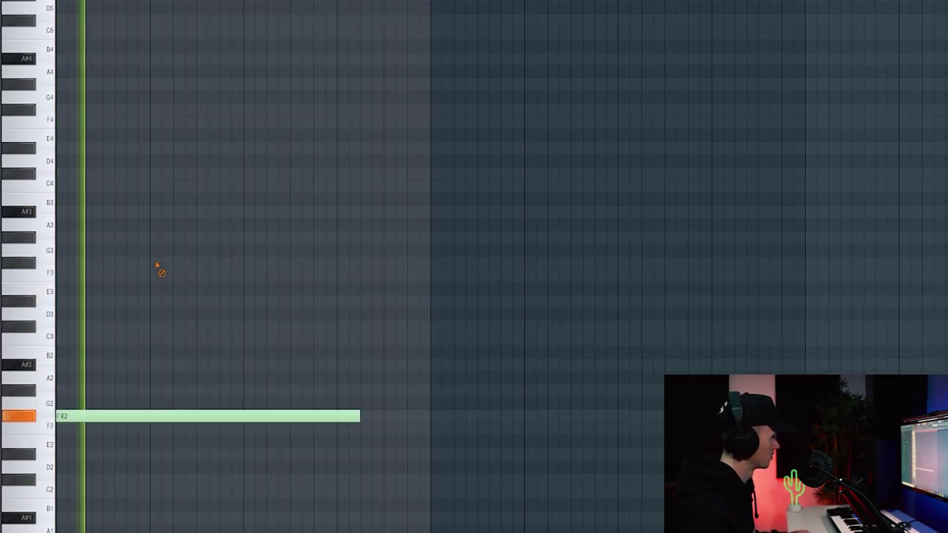
Layer an F#3 note an octave above the F#2 note and extend both notes to the end of the highlighted section
{"action": "scroll", "coordinate": [218, 296], "scroll_direction": "down", "scroll_amount": 4}
{"action": "left_click", "coordinate": [143, 301]}
{"action": "key", "text": "space"}
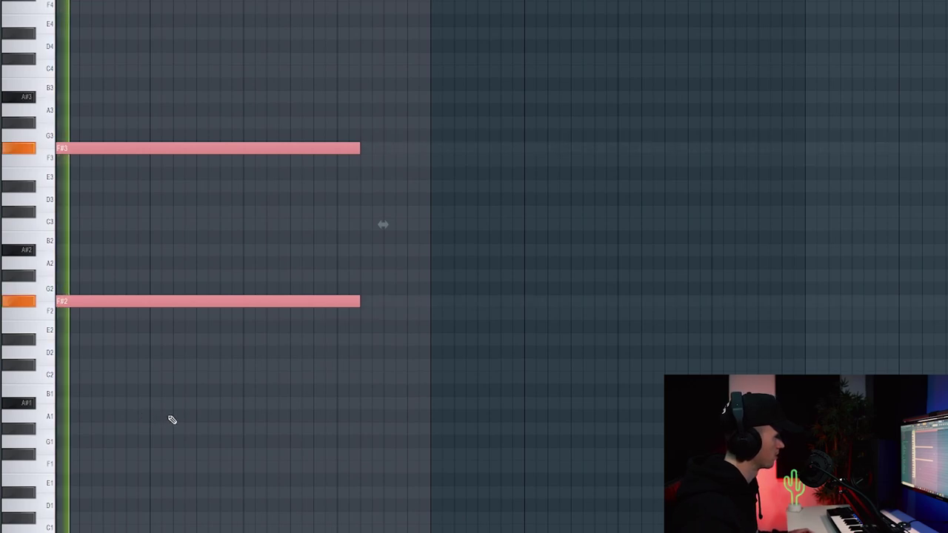
{"action": "left_click_drag", "start_coordinate": [361, 105], "coordinate": [319, 359]}
{"action": "left_click_drag", "start_coordinate": [362, 148], "coordinate": [431, 147]}
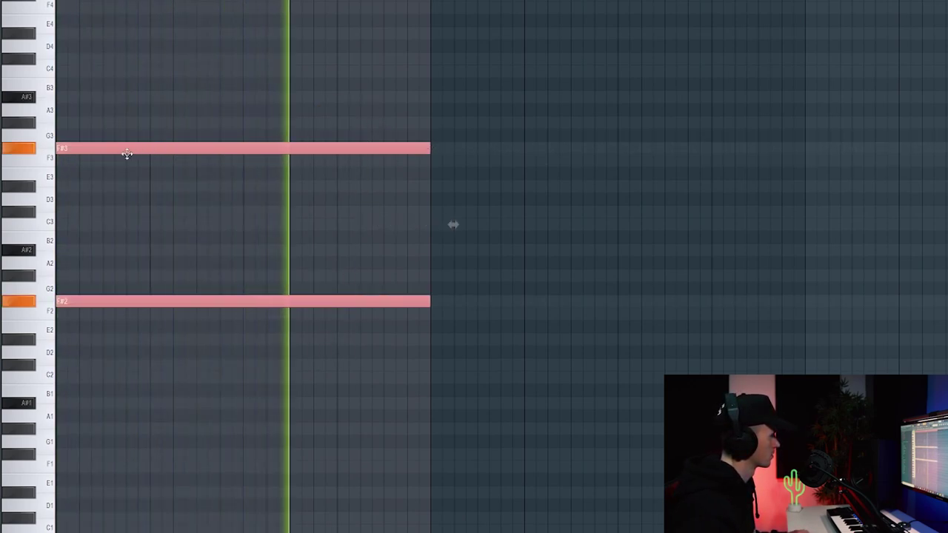
Duplicate the chopped loop and Piano pattern into bars 18 to 25 and set the playlist selection over those bars
{"action": "key", "text": "ctrl+b"}
{"action": "key", "text": "ctrl+a"}
{"action": "key", "text": "ctrl+d"}
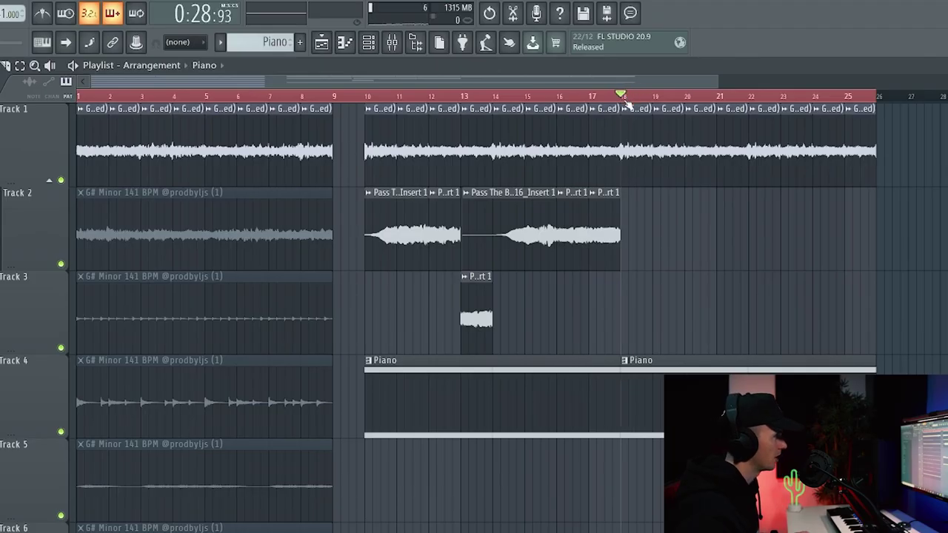
{"action": "left_click_drag", "start_coordinate": [624, 98], "coordinate": [870, 103]}
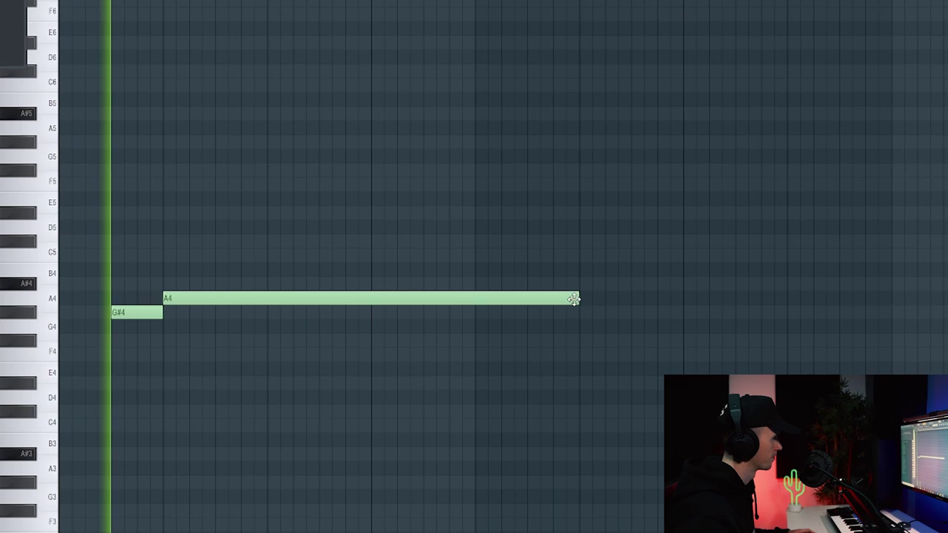
Refine the violin melody by shortening the A4 note, then raising the C#5 note to D5 and shortening it
{"action": "left_click_drag", "start_coordinate": [574, 298], "coordinate": [251, 298]}
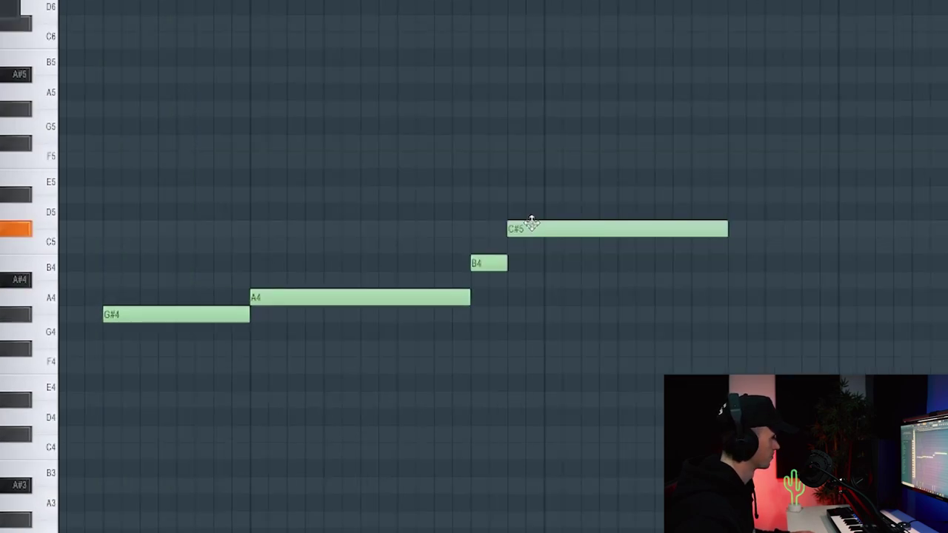
{"action": "key", "text": "space"}
{"action": "left_click_drag", "start_coordinate": [527, 229], "coordinate": [528, 213]}
{"action": "left_click_drag", "start_coordinate": [745, 213], "coordinate": [544, 214]}
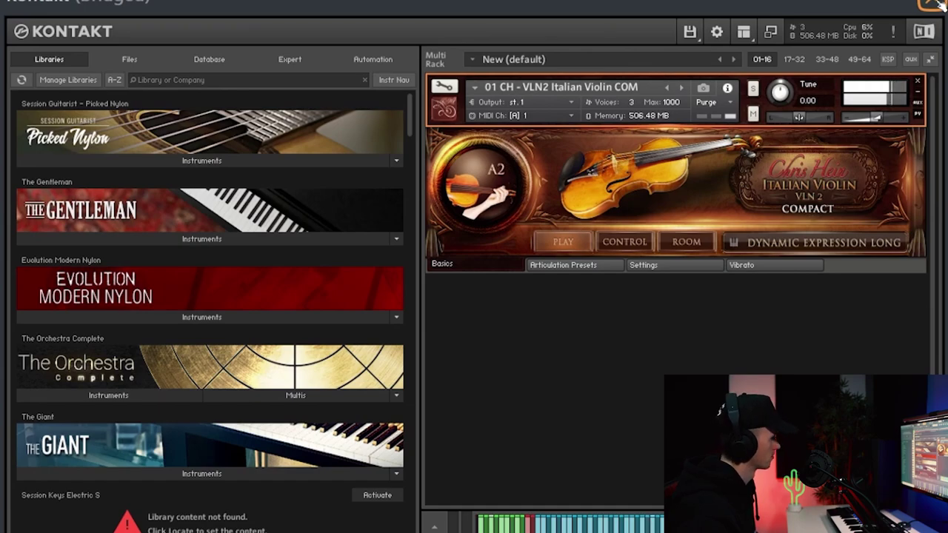
{"action": "left_click", "coordinate": [933, 4]}
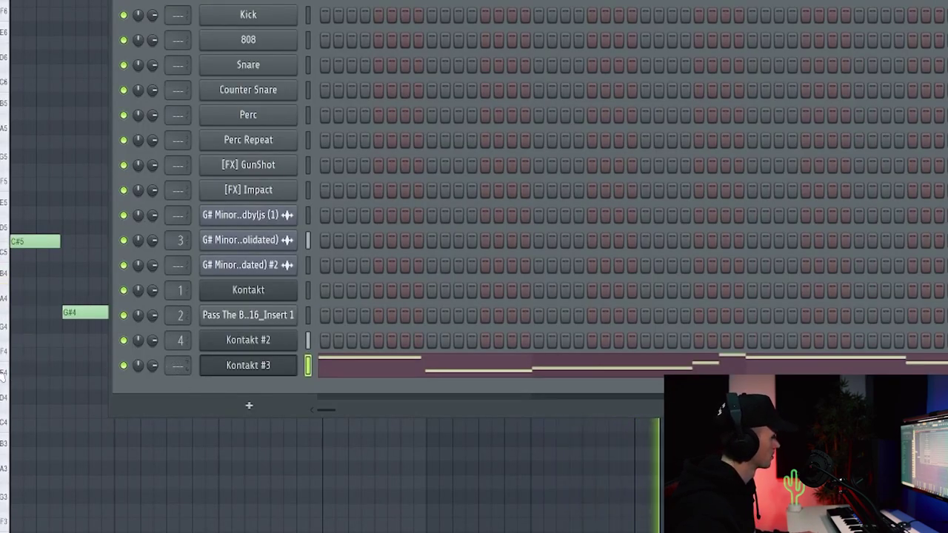
{"action": "key", "text": "F6"}
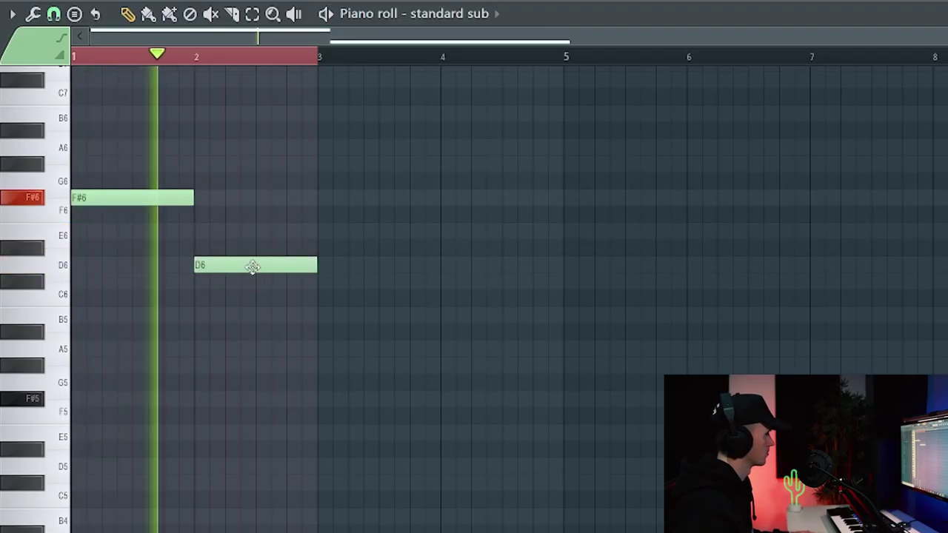
Add one-bar C#6 notes at bars 3 and 4 of the standard sub line
{"action": "left_click", "coordinate": [321, 282]}
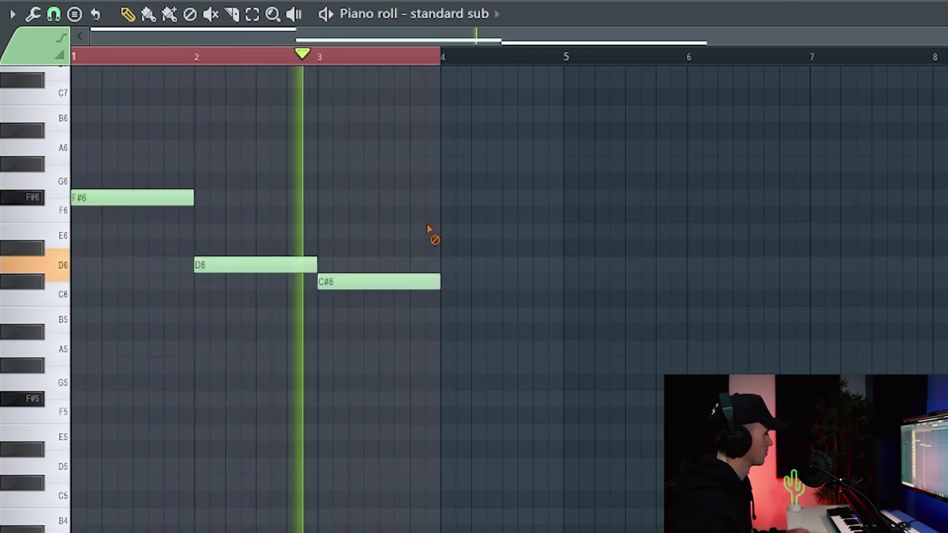
{"action": "left_click", "coordinate": [444, 282]}
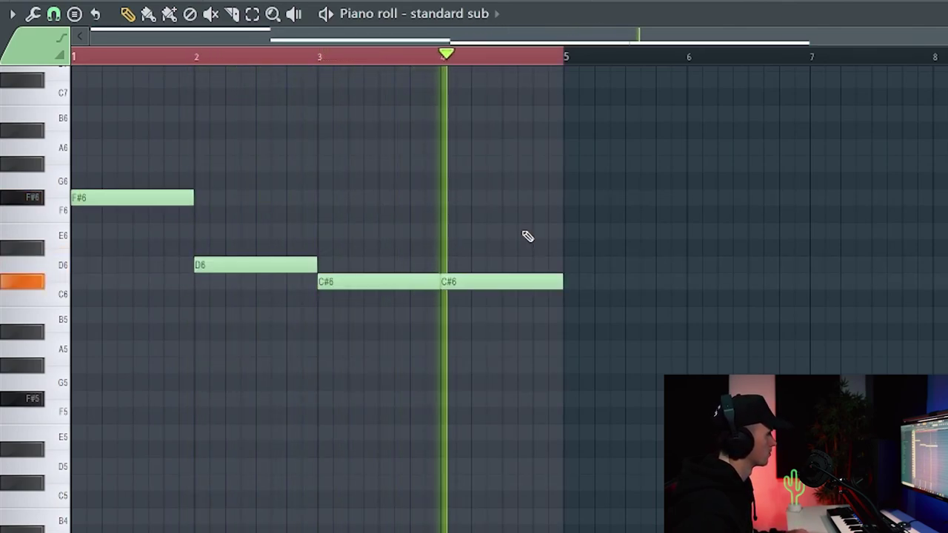
{"action": "key", "text": "space"}
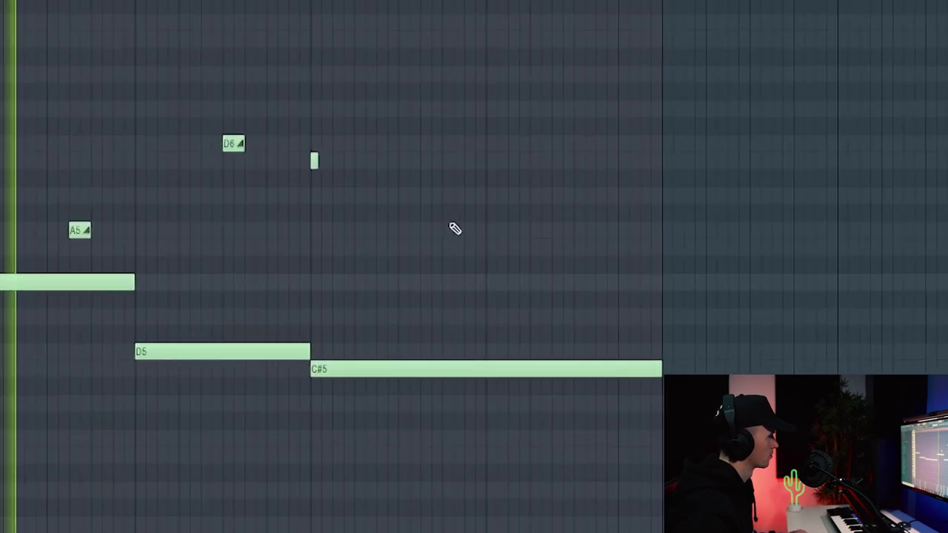
Add a high note above the latter part of the held C#5 note in the sub line
{"action": "scroll", "coordinate": [453, 227], "scroll_direction": "up", "scroll_amount": 3}
{"action": "key", "text": "space"}
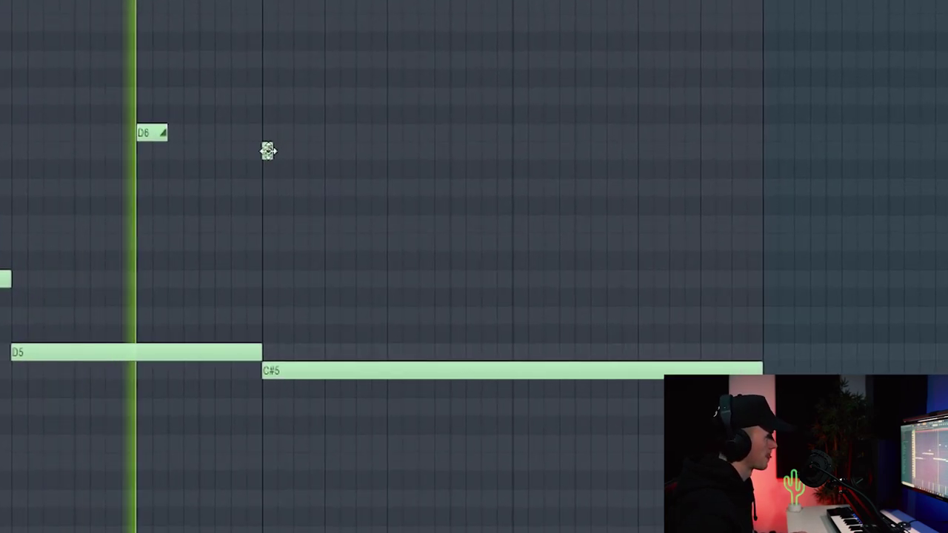
{"action": "scroll", "coordinate": [553, 205], "scroll_direction": "down", "scroll_amount": 4}
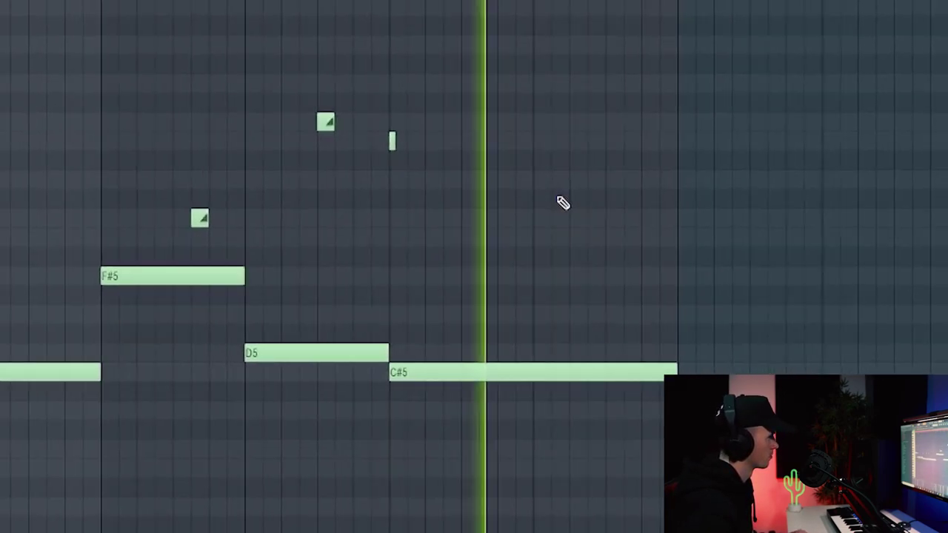
{"action": "left_click", "coordinate": [624, 213]}
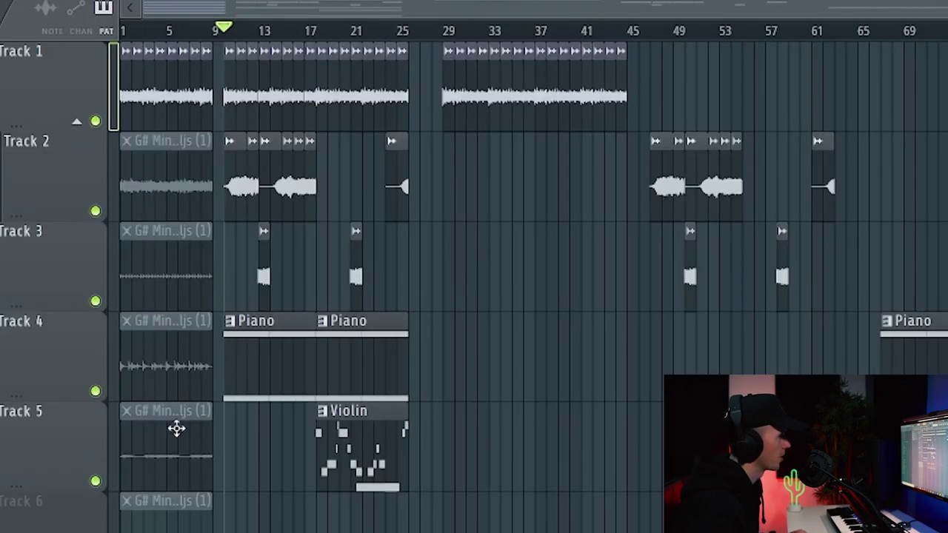
Play the arrangement from bar 10 to review the chopped loop, reversed recording, piano and violin together
{"action": "scroll", "coordinate": [244, 497], "scroll_direction": "up", "scroll_amount": 6}
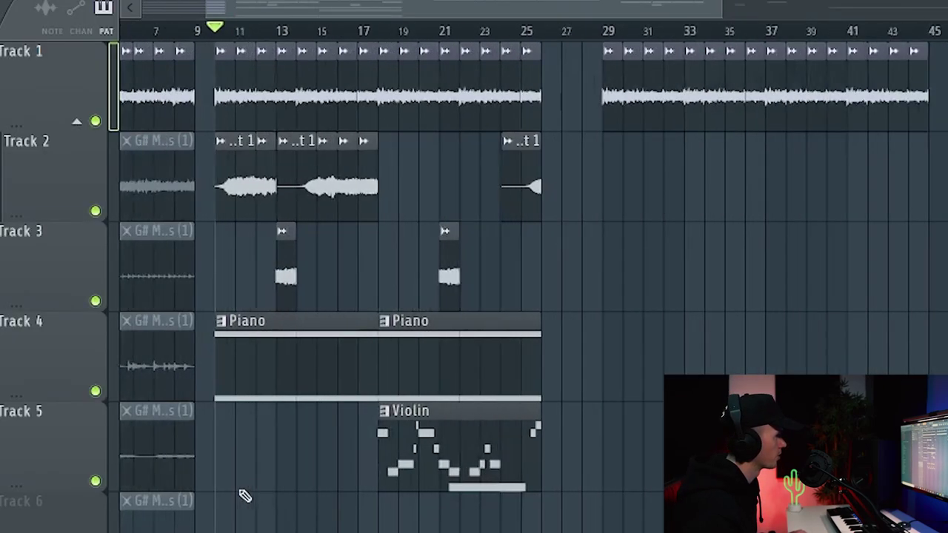
{"action": "key", "text": "space"}
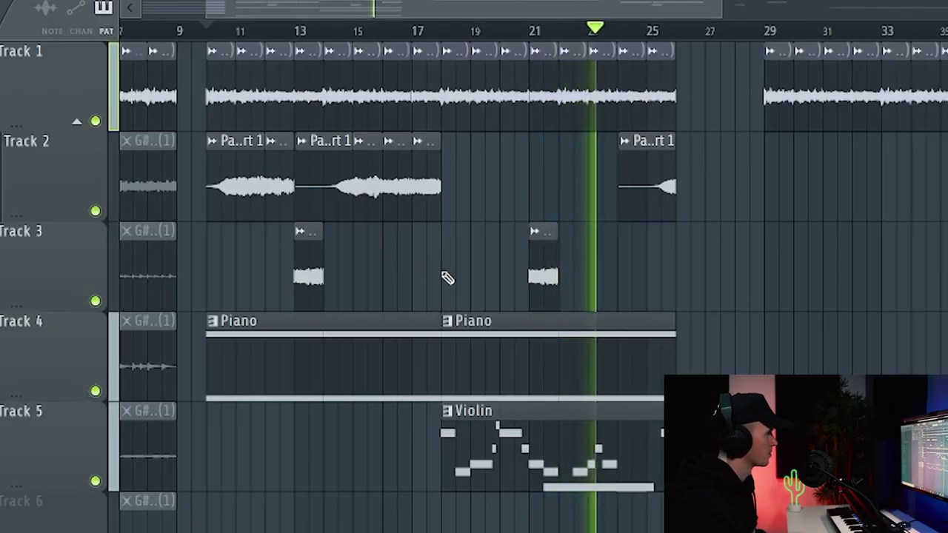
{"action": "scroll", "coordinate": [447, 276], "scroll_direction": "down", "scroll_amount": 2}
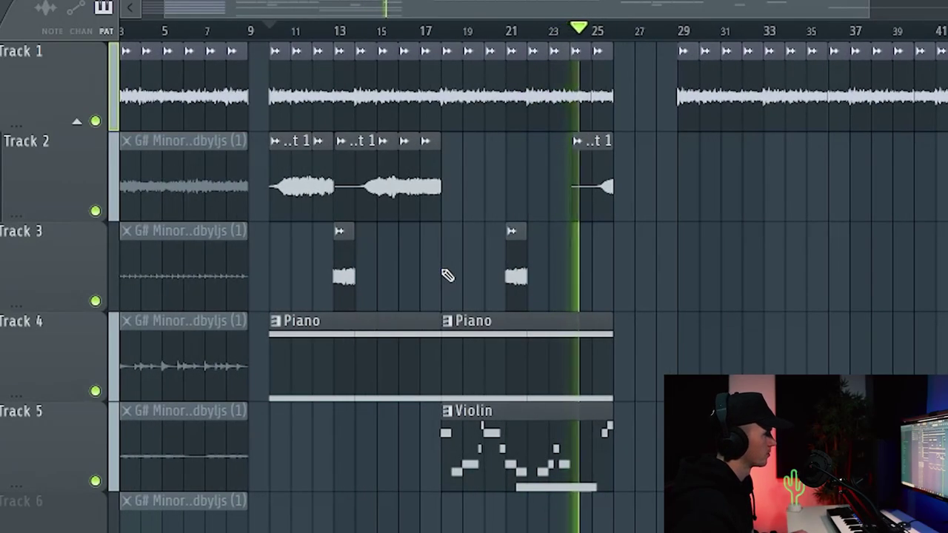
{"action": "scroll", "coordinate": [447, 276], "scroll_direction": "down", "scroll_amount": 1}
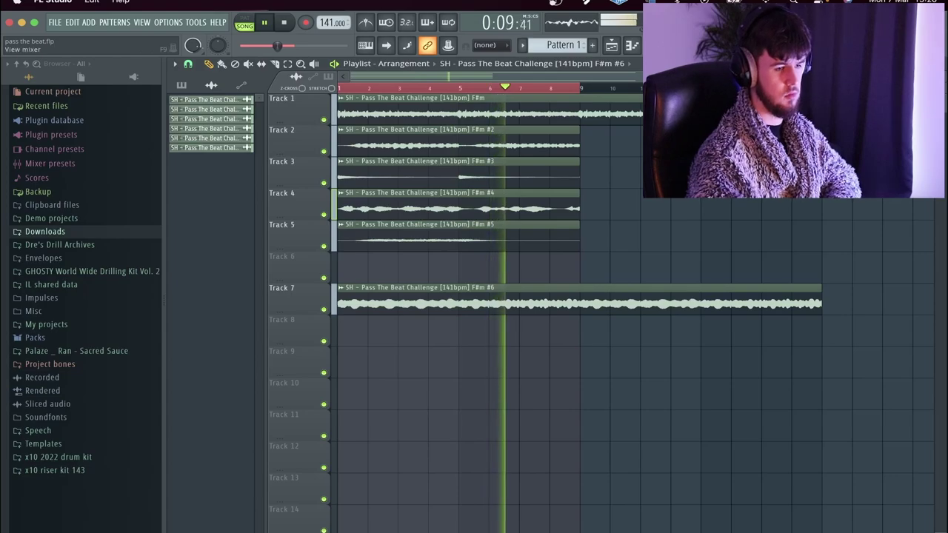
Listen through the Pass The Beat Challenge stems over bars 1 to 8
{"action": "key", "text": "F9"}
{"action": "key", "text": "F9"}
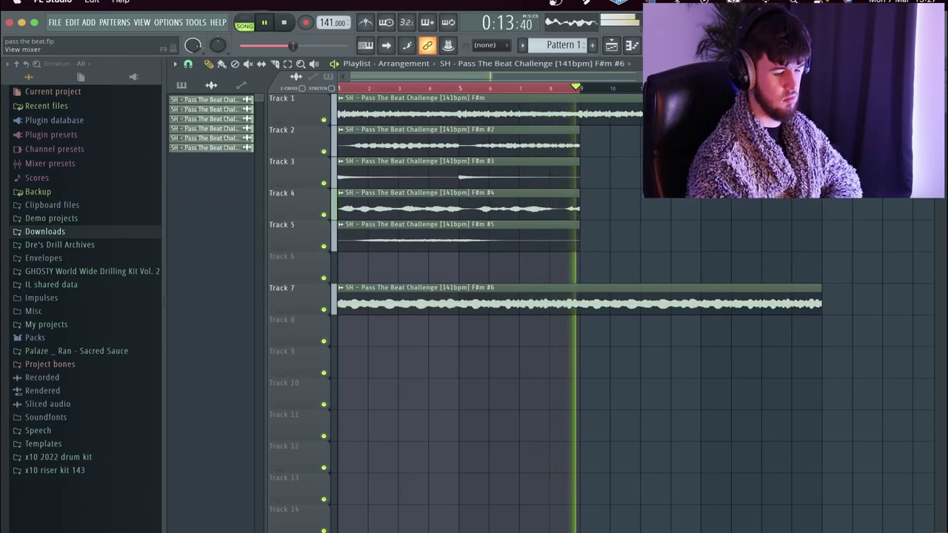
{"action": "key", "text": "space"}
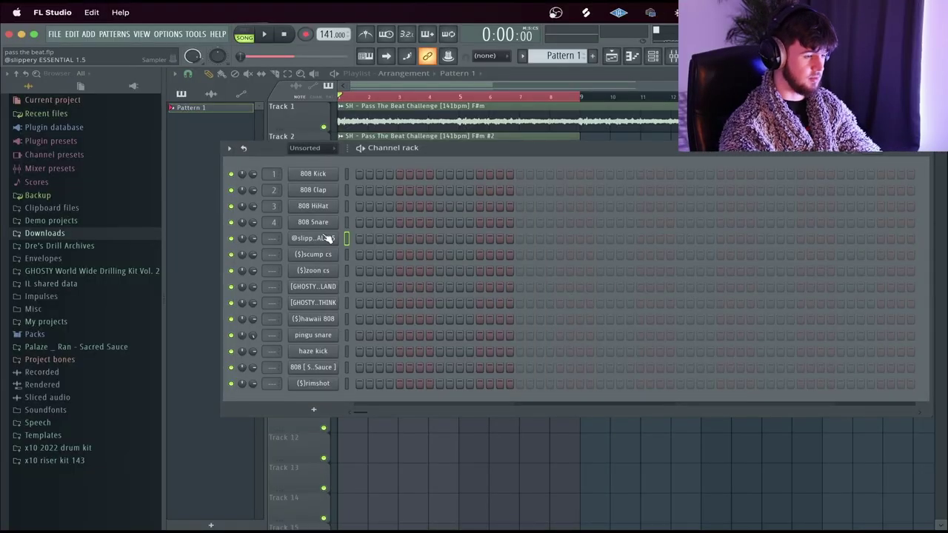
{"action": "right_click", "coordinate": [326, 238]}
{"action": "left_click", "coordinate": [333, 240]}
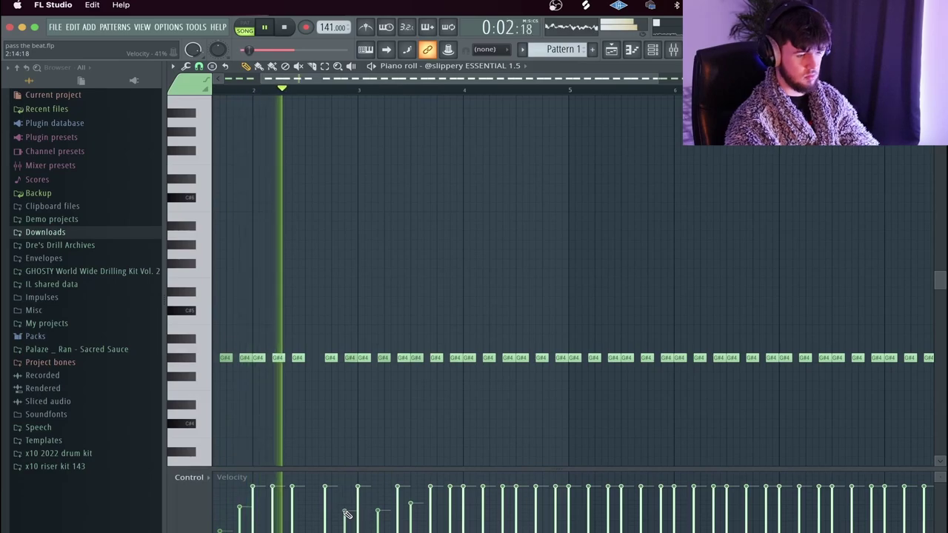
{"action": "scroll", "coordinate": [478, 386], "scroll_direction": "up", "scroll_amount": 2, "text": "ctrl"}
{"action": "scroll", "coordinate": [475, 371], "scroll_direction": "up", "scroll_amount": 2, "text": "ctrl"}
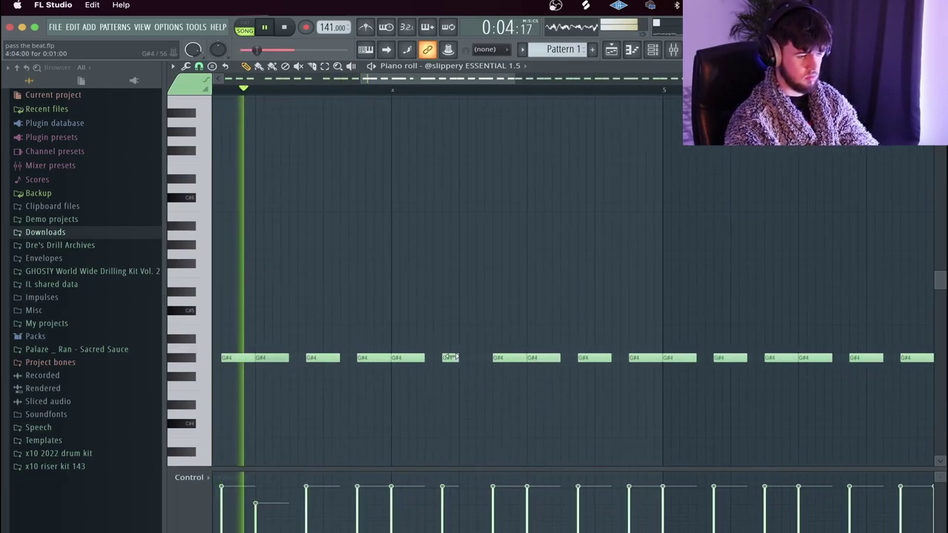
{"action": "left_click", "coordinate": [478, 358]}
{"action": "left_click", "coordinate": [482, 524]}
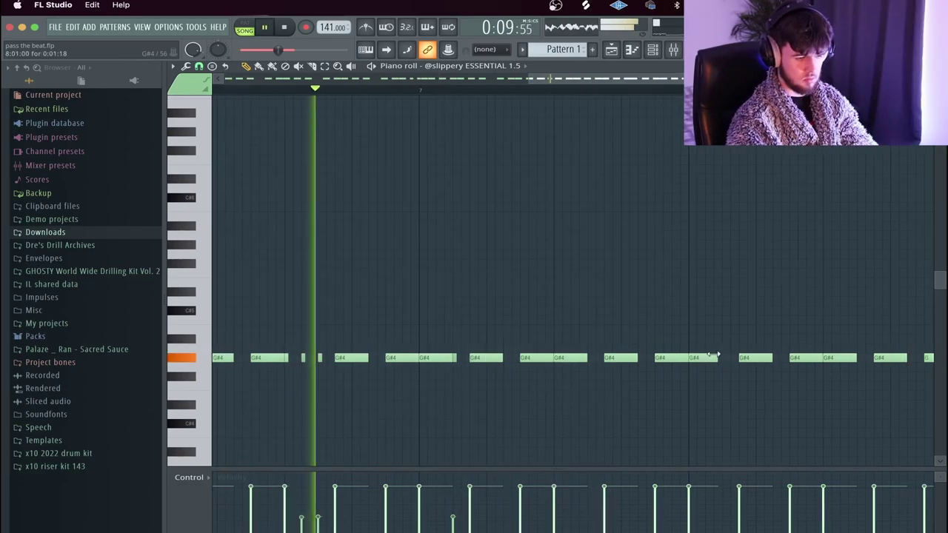
{"action": "left_click_drag", "start_coordinate": [712, 356], "coordinate": [691, 357]}
{"action": "left_click", "coordinate": [707, 358]}
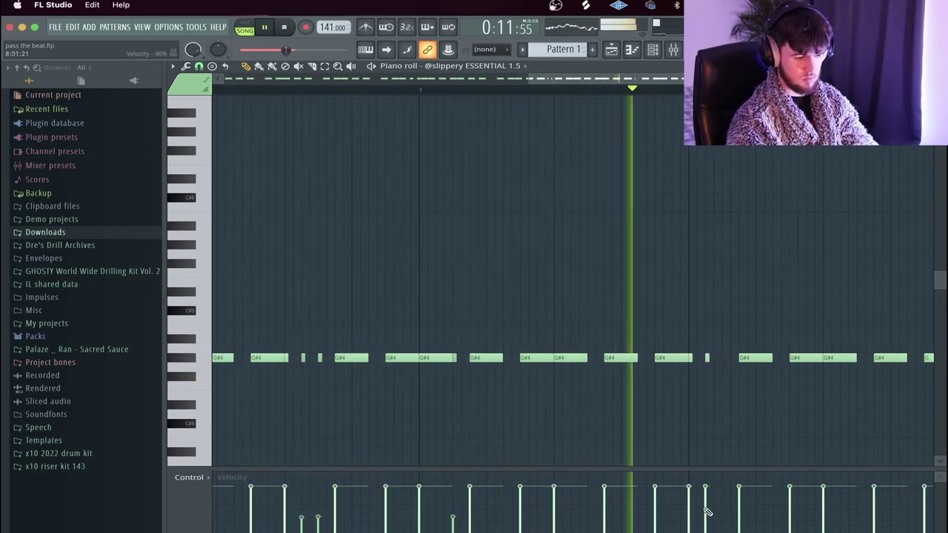
Add a short G#4 note near the start of bar 4 in the ($)scump cs line
{"action": "scroll", "coordinate": [741, 407], "scroll_direction": "down", "scroll_amount": 2}
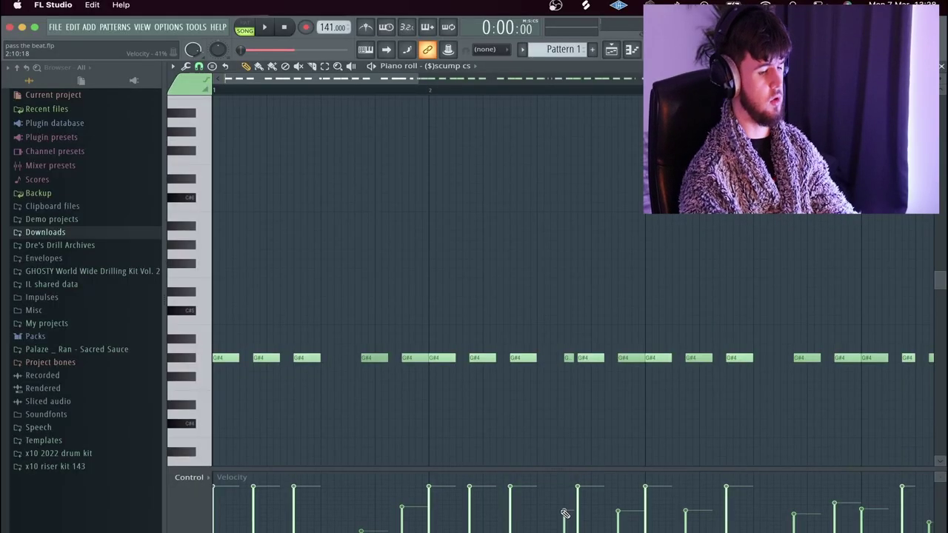
{"action": "key", "text": "space"}
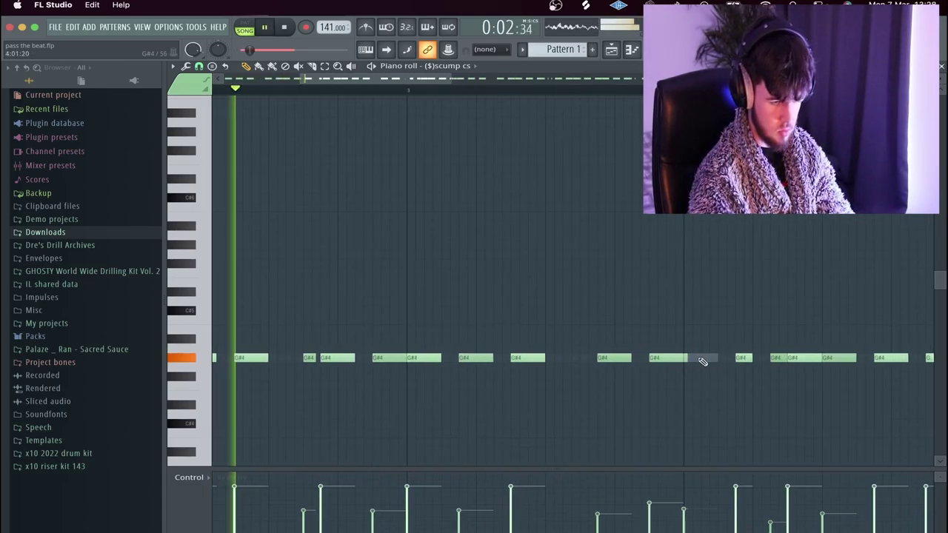
{"action": "left_click", "coordinate": [693, 358]}
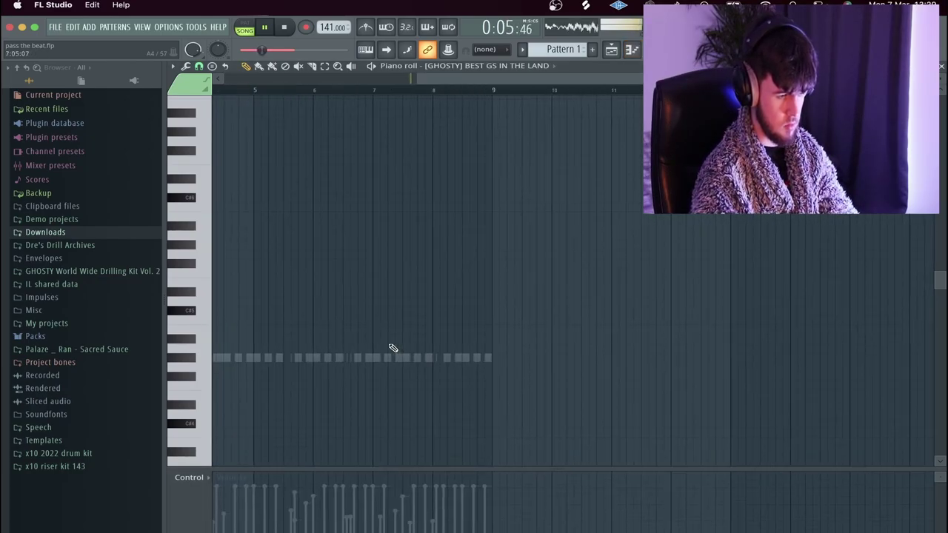
Place a short C5 note at the start of bar 7 in the [GHOSTY] BEST GS IN THE LAND line
{"action": "scroll", "coordinate": [488, 332], "scroll_direction": "up", "scroll_amount": 3}
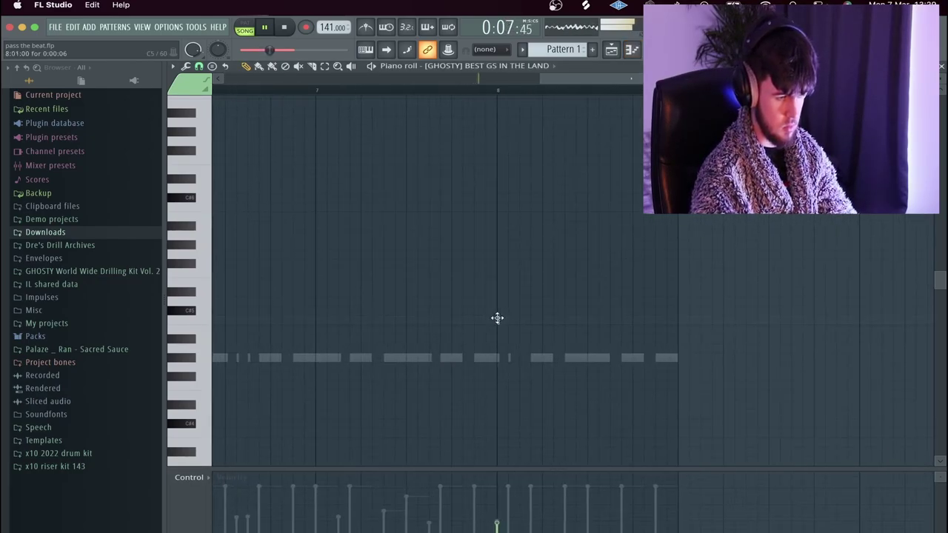
{"action": "left_click", "coordinate": [318, 320]}
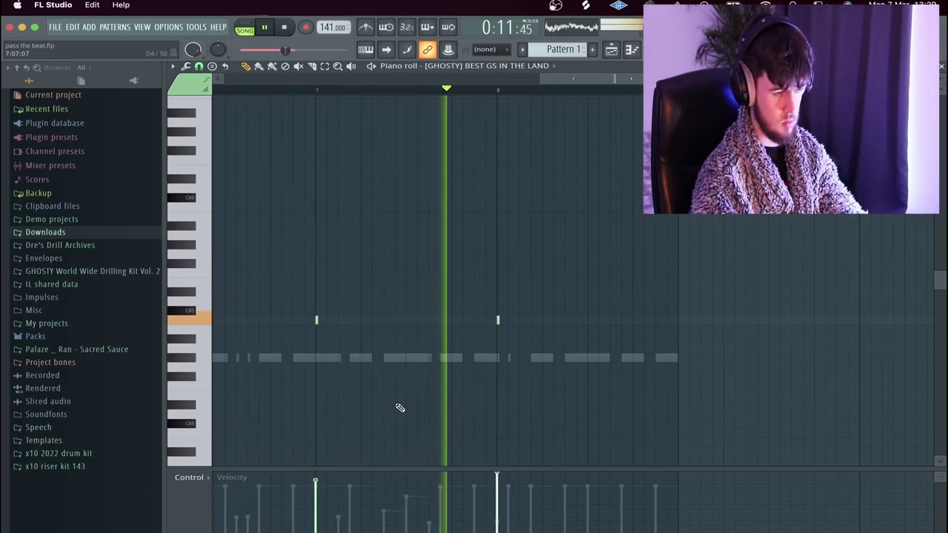
{"action": "key", "text": "F7"}
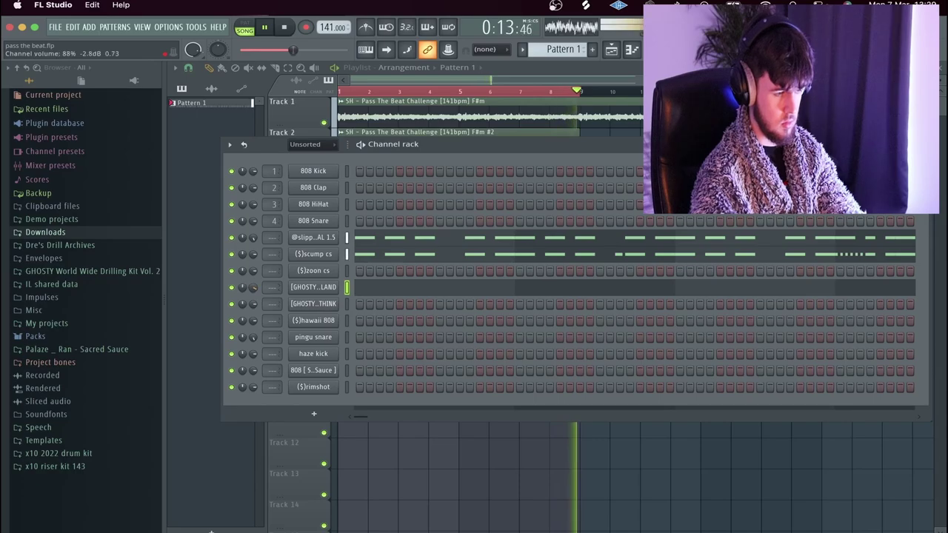
Place seven short A3 notes across bar 8 in the [GHOSTY] TOM I THINK line
{"action": "key", "text": "F7"}
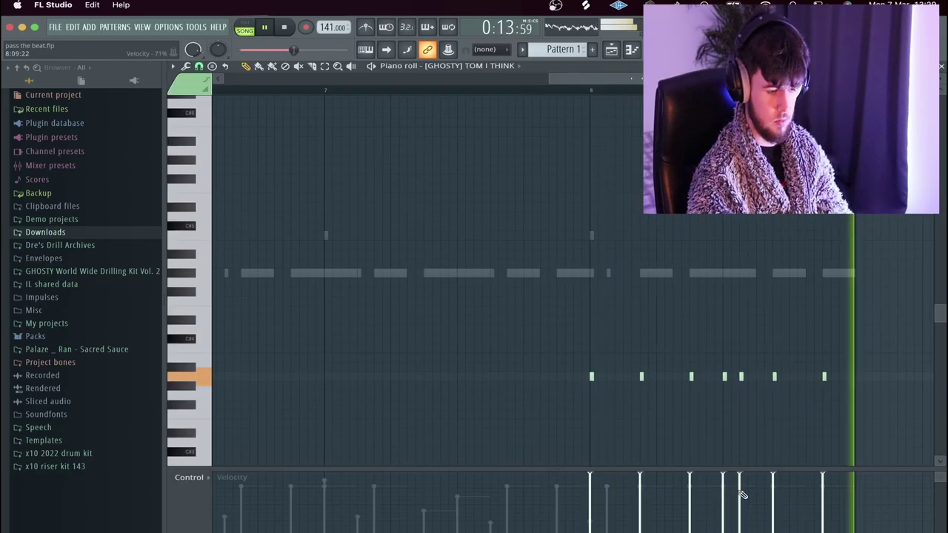
{"action": "key", "text": "F7"}
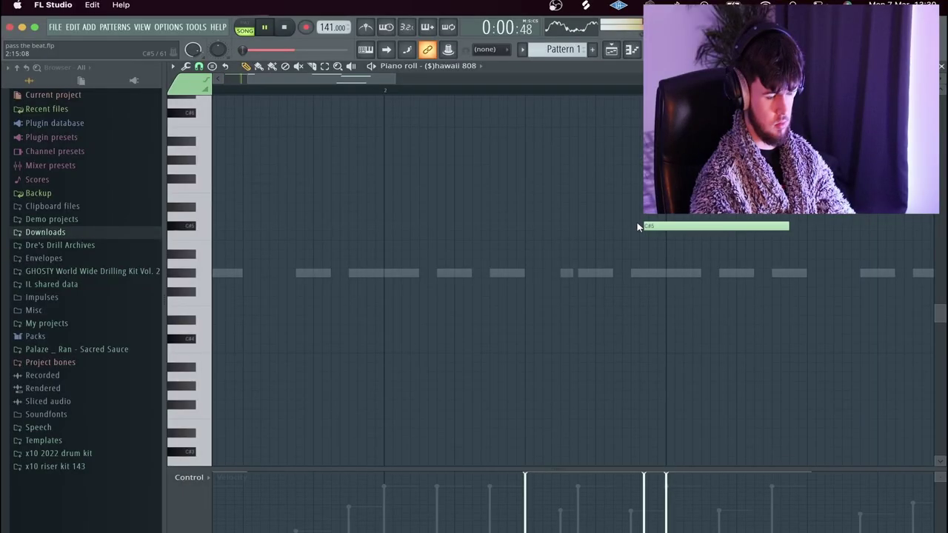
Shorten the F#6 note in the second half of bar 2 of the ($)hawaii 808 line
{"action": "scroll", "coordinate": [512, 228], "scroll_direction": "up", "scroll_amount": 3}
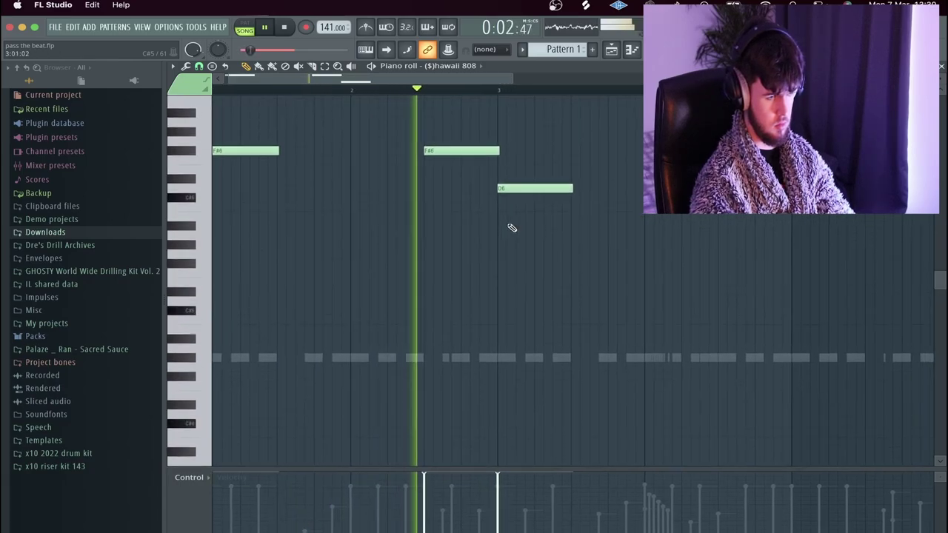
{"action": "left_click_drag", "start_coordinate": [497, 150], "coordinate": [457, 158]}
{"action": "scroll", "coordinate": [642, 198], "scroll_direction": "up", "scroll_amount": 3}
{"action": "key", "text": "space"}
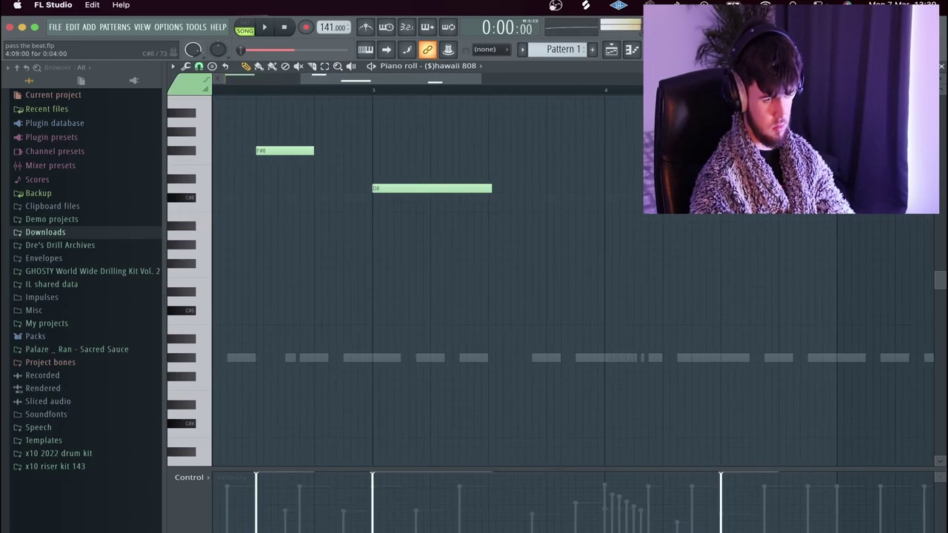
Lengthen the C#6 note at the start of bar 8 to half a bar in the ($)hawaii 808 line
{"action": "key", "text": "space"}
{"action": "scroll", "coordinate": [515, 239], "scroll_direction": "down", "scroll_amount": 3}
{"action": "scroll", "coordinate": [499, 322], "scroll_direction": "up", "scroll_amount": 3}
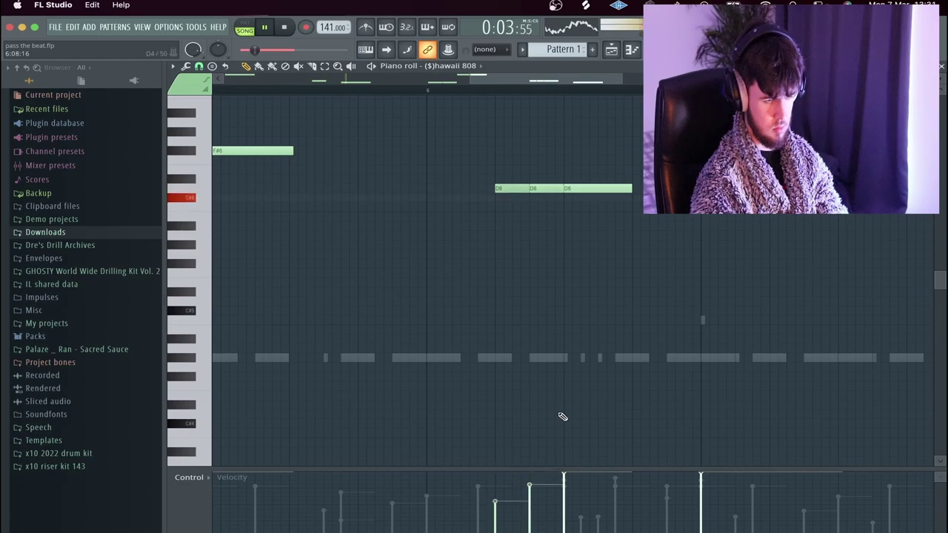
{"action": "scroll", "coordinate": [563, 417], "scroll_direction": "down", "scroll_amount": 4}
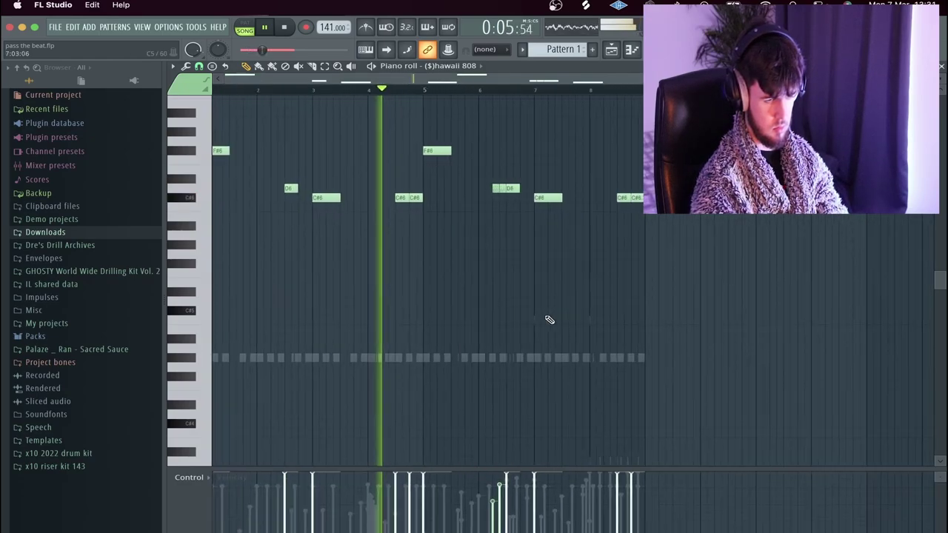
{"action": "scroll", "coordinate": [614, 264], "scroll_direction": "up", "scroll_amount": 3}
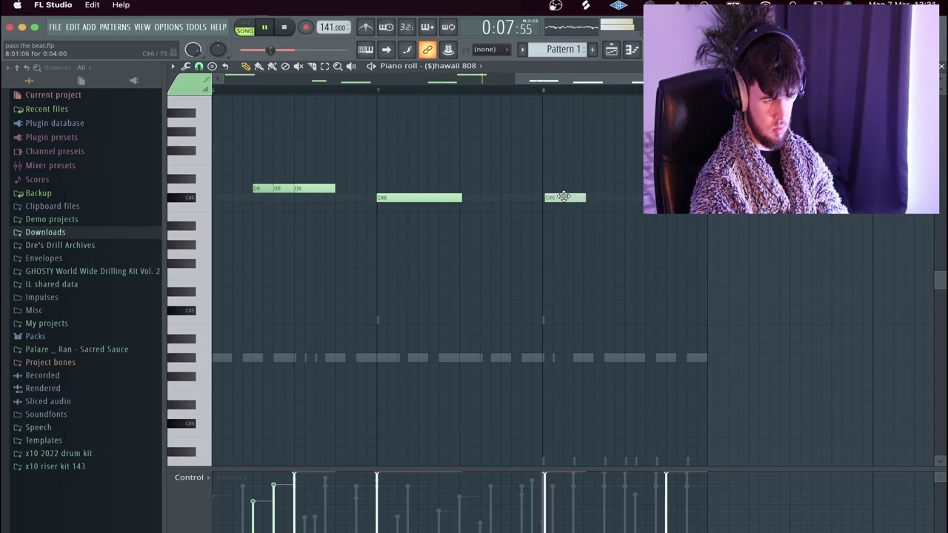
{"action": "left_click_drag", "start_coordinate": [581, 198], "coordinate": [625, 198]}
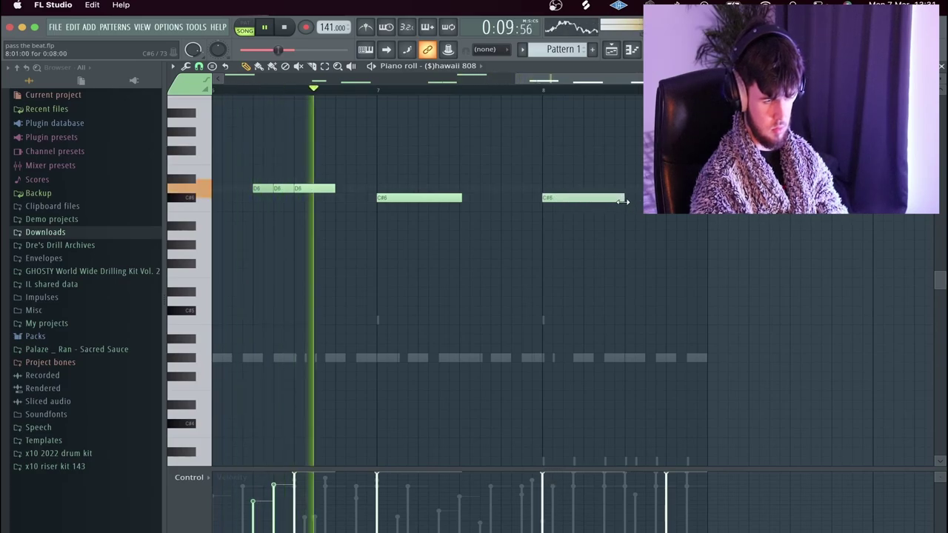
Add four shorter C#6 notes with descending slide notes in the second half of bar 8, and transpose the 808 line down an octave
{"action": "scroll", "coordinate": [653, 214], "scroll_direction": "down", "scroll_amount": 2}
{"action": "scroll", "coordinate": [653, 215], "scroll_direction": "up", "scroll_amount": 2}
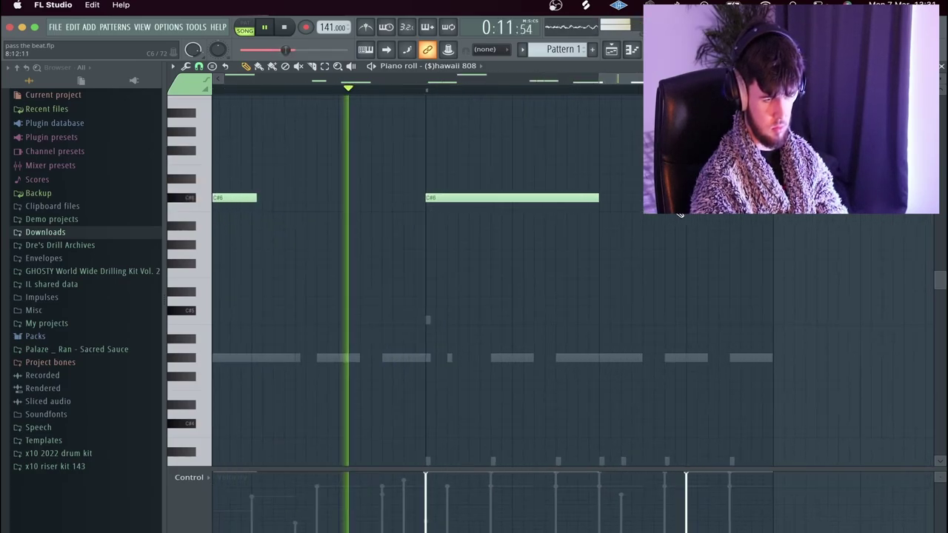
{"action": "left_click_drag", "start_coordinate": [624, 195], "coordinate": [623, 195]}
{"action": "key", "text": "space"}
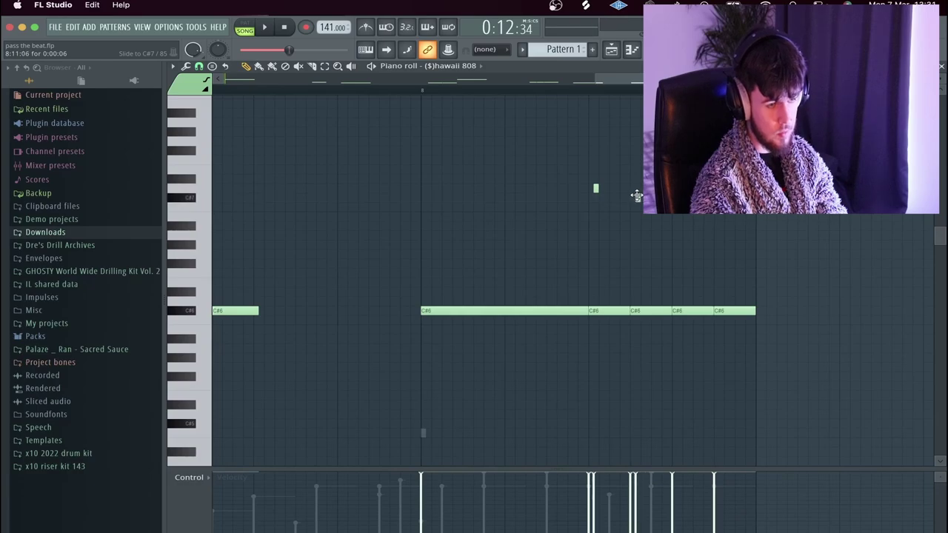
{"action": "key", "text": "space"}
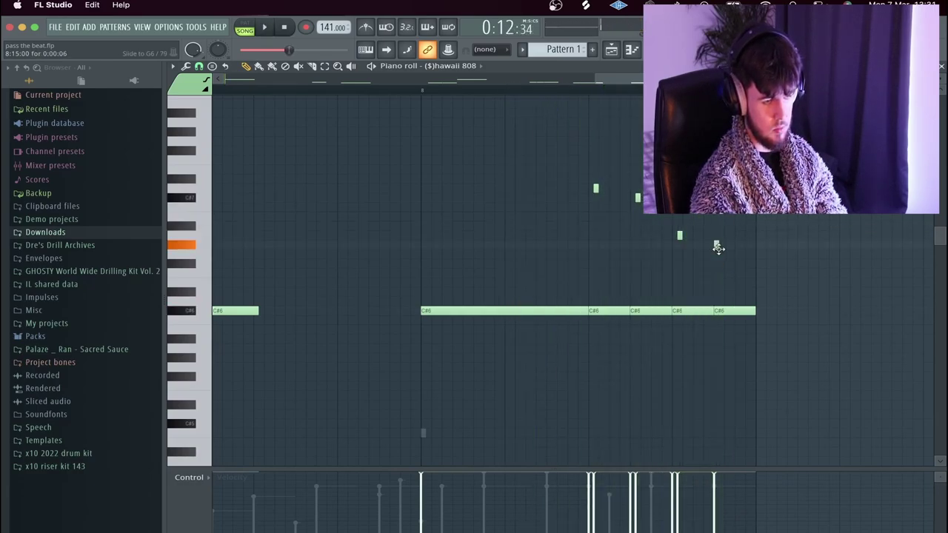
{"action": "key", "text": "ctrl+Down"}
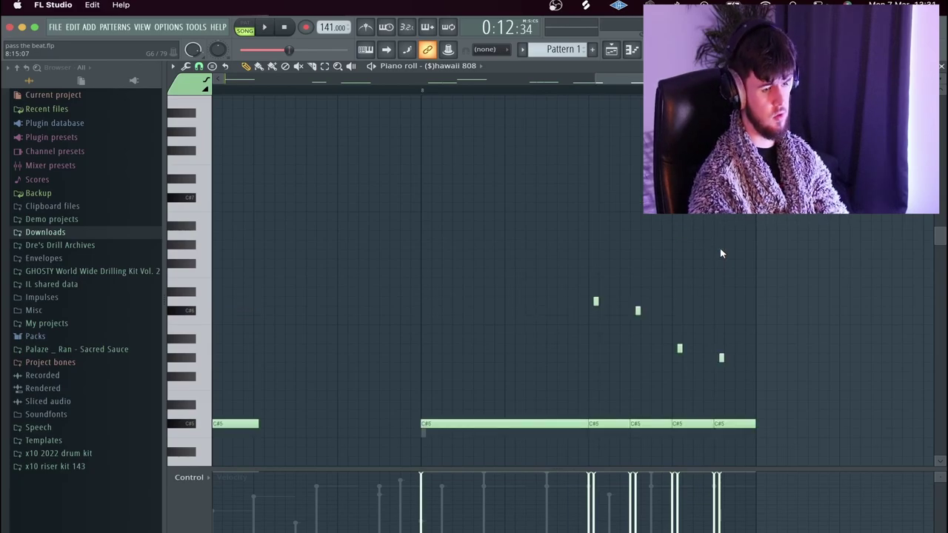
{"action": "key", "text": "space"}
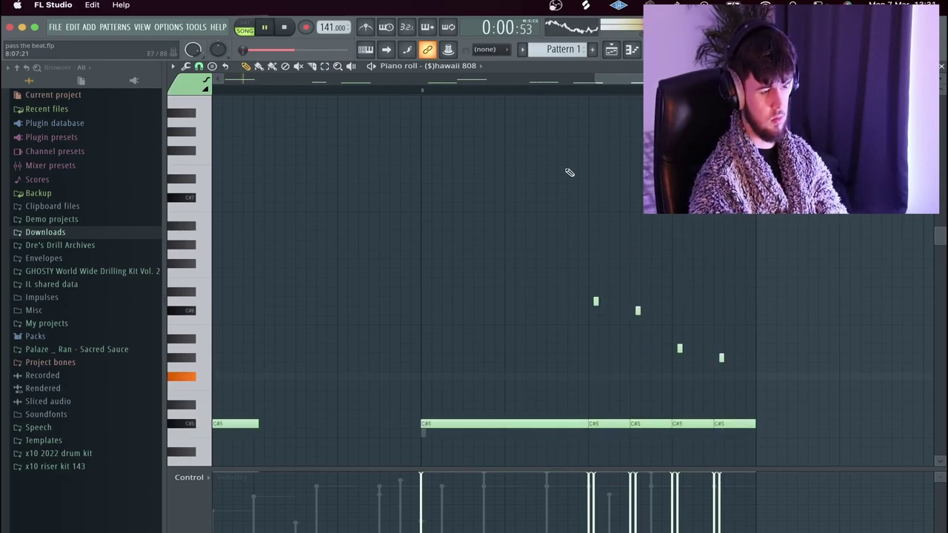
Route the channels from ($)scump cs through ($)rimshot to consecutive mixer tracks starting at insert 14
{"action": "key", "text": "F6"}
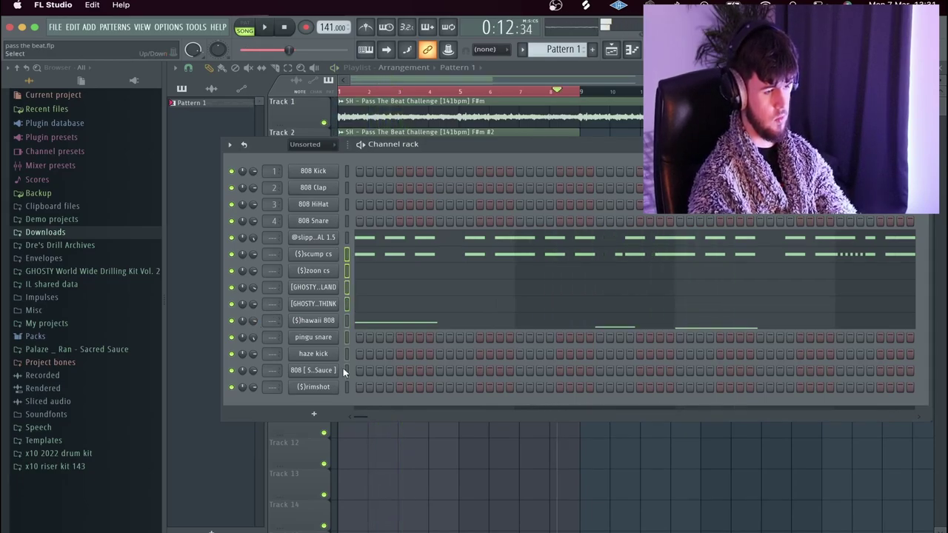
{"action": "key", "text": "F9"}
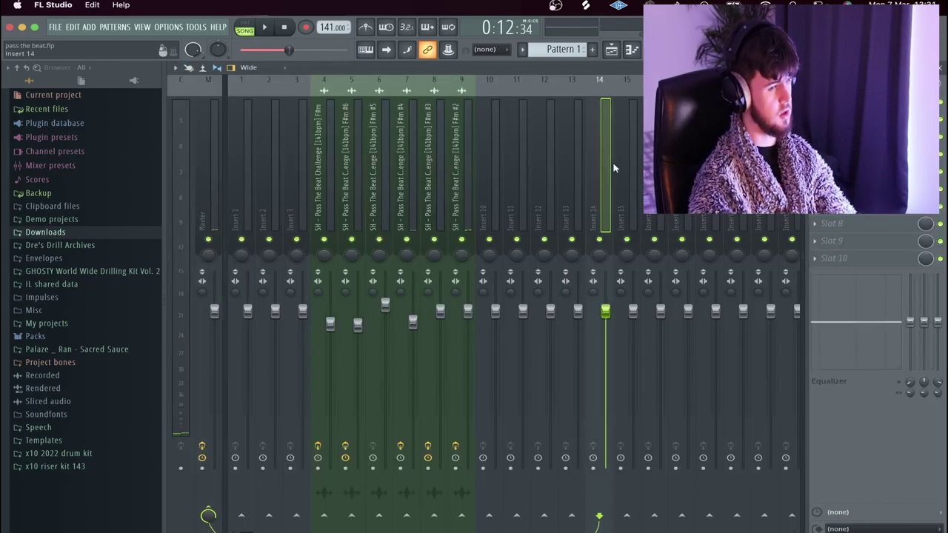
{"action": "right_click", "coordinate": [620, 177]}
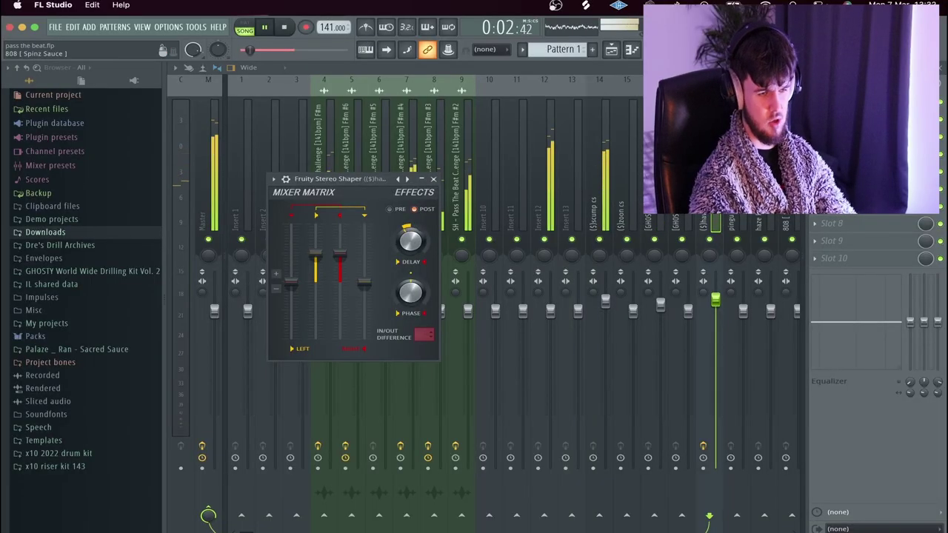
Add Fruity Parametric EQ 2 to the ($)hawaii 808 mixer track and boost band 3 by about 5.3 dB near 285 Hz
{"action": "left_click", "coordinate": [874, 207]}
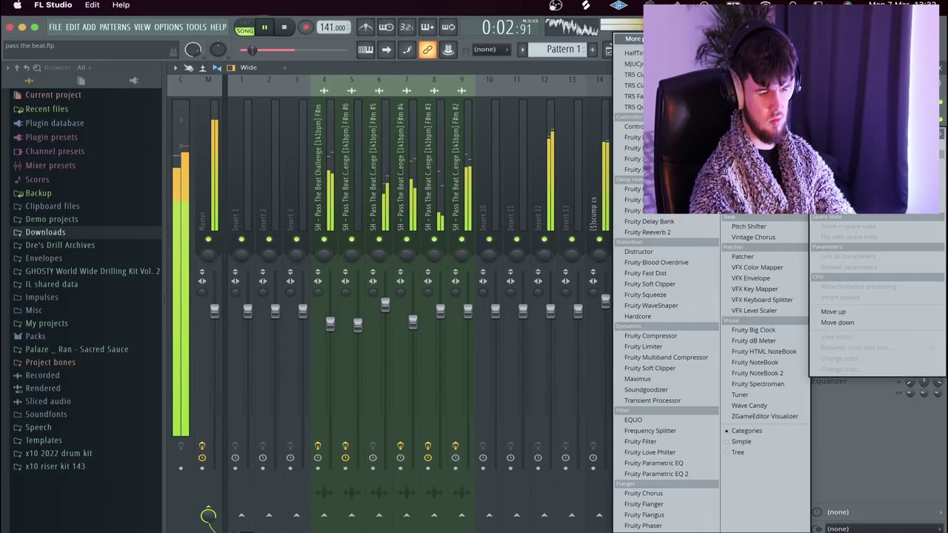
{"action": "left_click", "coordinate": [652, 451]}
{"action": "left_click_drag", "start_coordinate": [411, 287], "coordinate": [393, 268]}
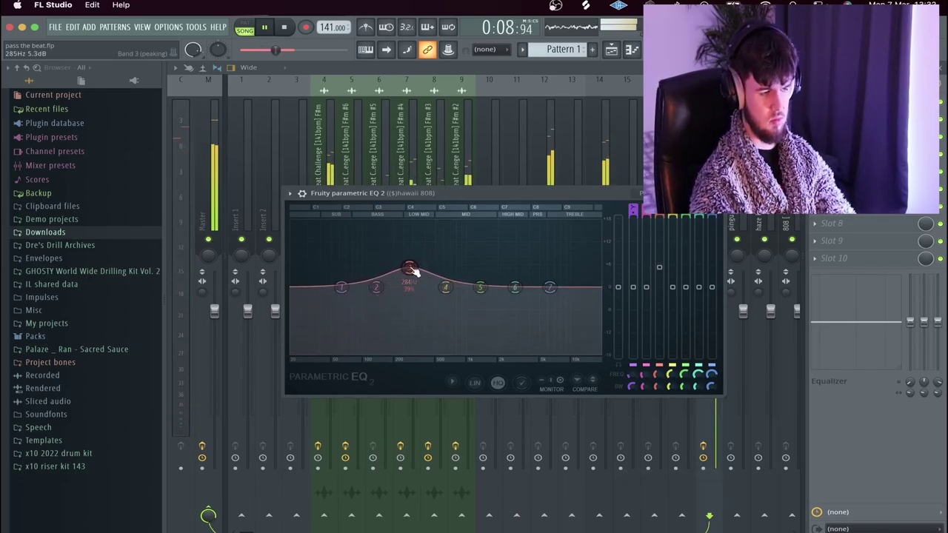
{"action": "key", "text": "Escape"}
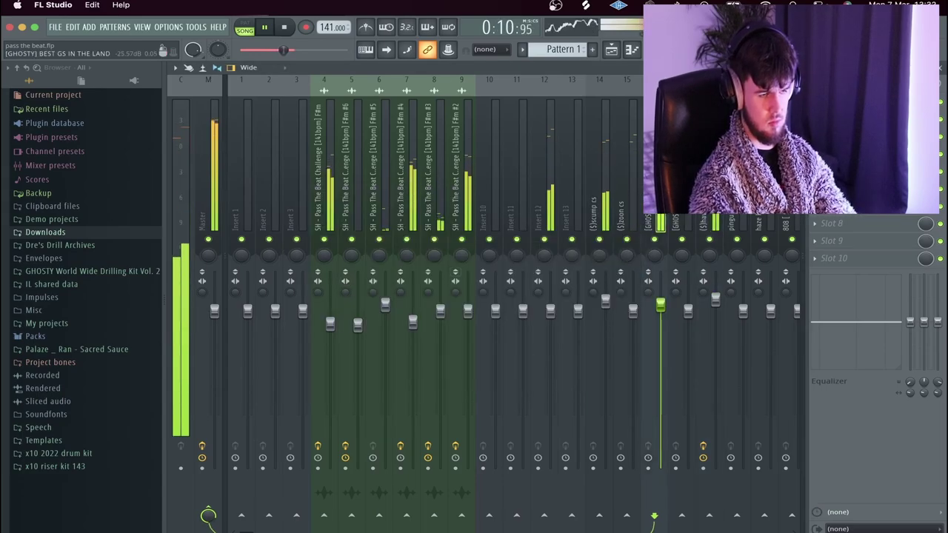
Add Fruity Parametric EQ 2 to the [GHOSTY] BEST GS IN THE LAND track and cut band 1 by about 12.2 dB near 77 Hz
{"action": "left_click", "coordinate": [829, 222]}
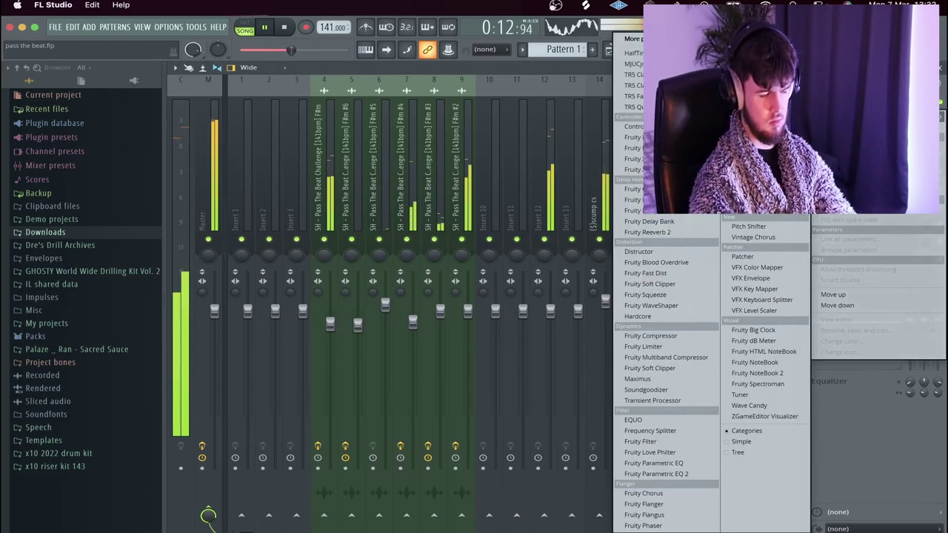
{"action": "left_click", "coordinate": [656, 474]}
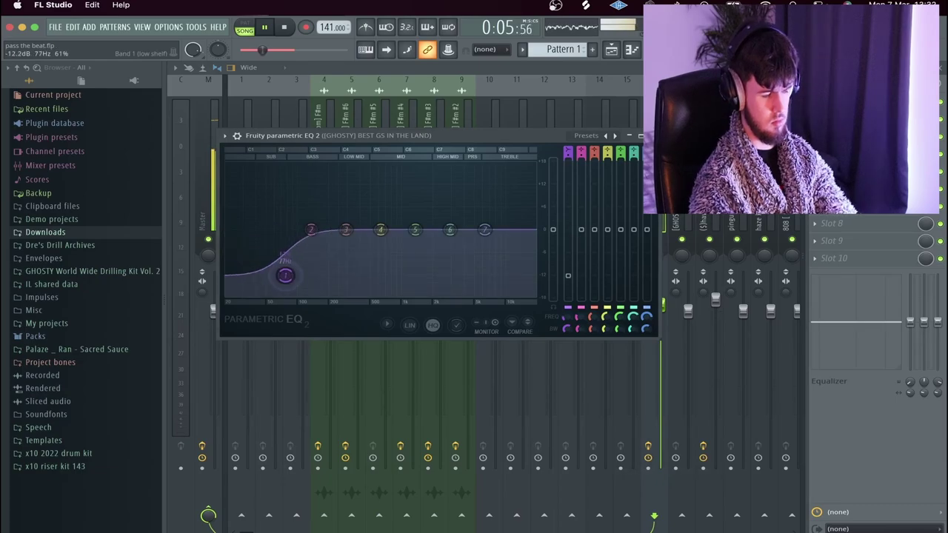
{"action": "key", "text": "Escape"}
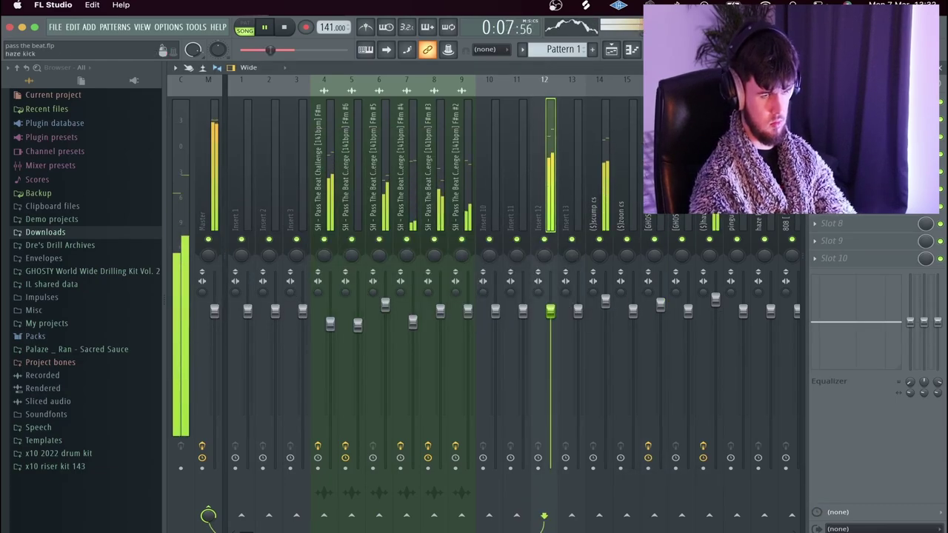
Add Fruity Parametric EQ 2 to mixer insert 12 and lower a low-frequency band
{"action": "left_click", "coordinate": [829, 223]}
{"action": "left_click", "coordinate": [656, 474]}
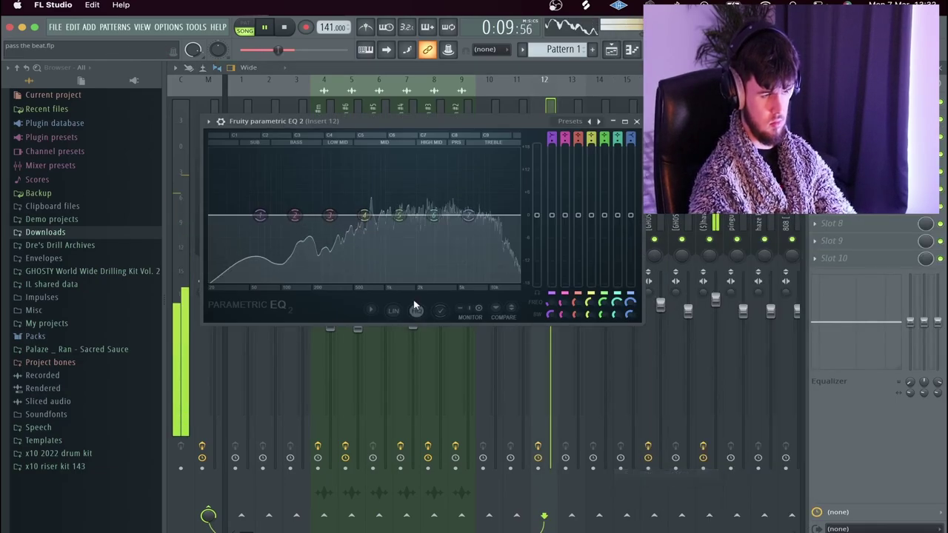
{"action": "left_click_drag", "start_coordinate": [286, 223], "coordinate": [284, 254]}
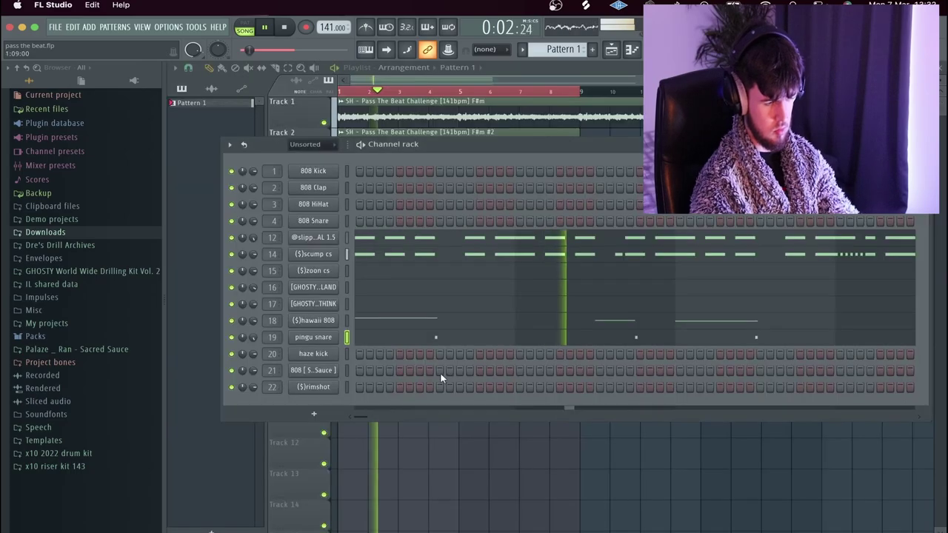
Apply a gentle band 3 boost and a band 6 boost of about 4.2 dB near 4049 Hz in the pingu snare's EQ
{"action": "key", "text": "F9"}
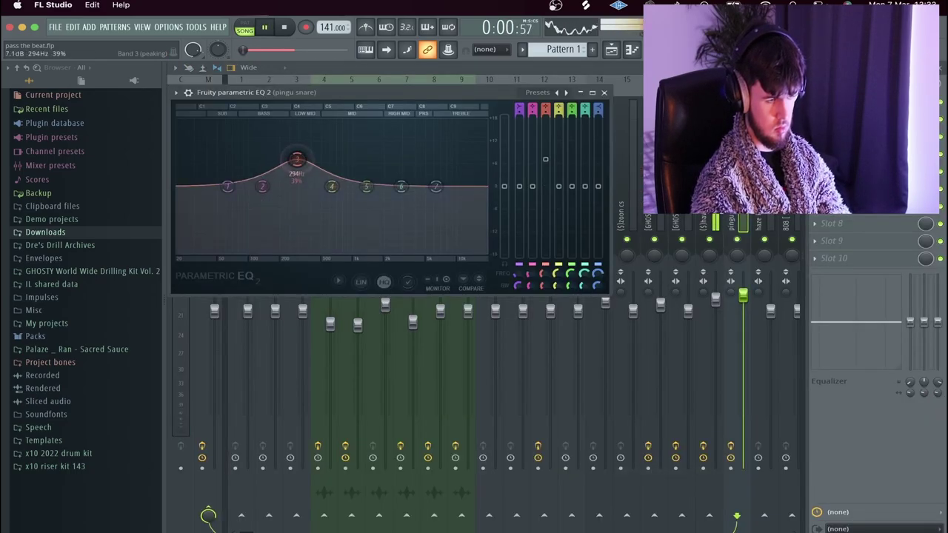
{"action": "left_click_drag", "start_coordinate": [296, 159], "coordinate": [290, 175]}
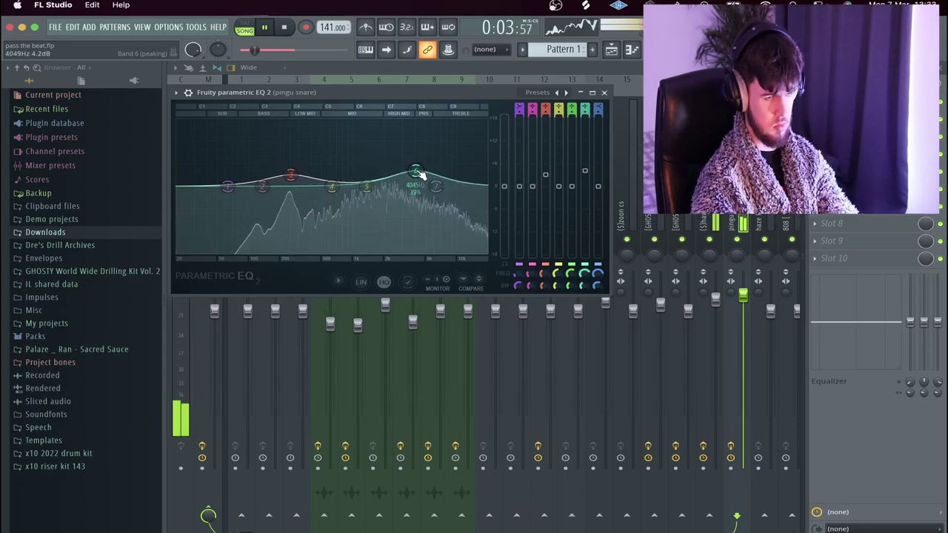
{"action": "key", "text": "Escape"}
{"action": "key", "text": "F9"}
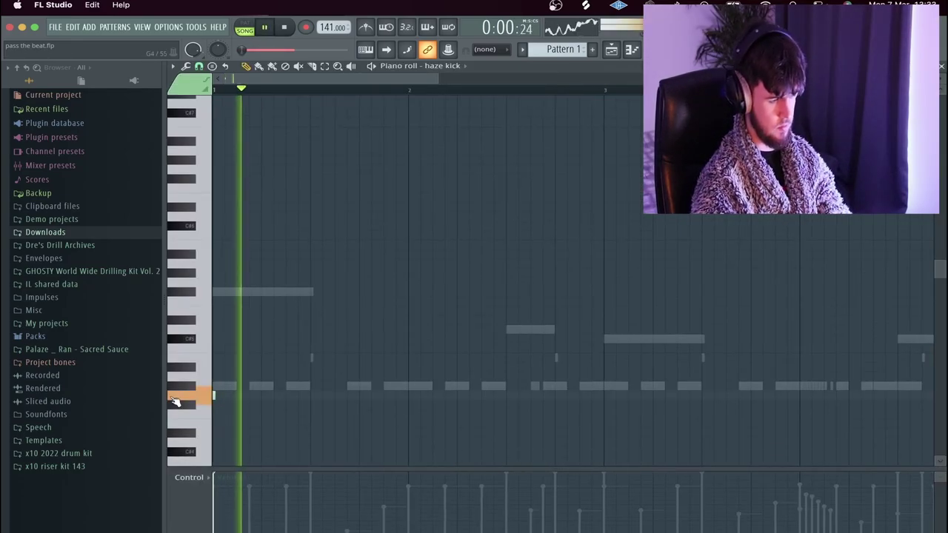
Place short G4 notes at mid bar 2, the start of bar 3 and the second half of bar 4 for haze kick, and duplicate the pattern into bars 5–8
{"action": "left_click", "coordinate": [506, 395]}
{"action": "left_click", "coordinate": [605, 395]}
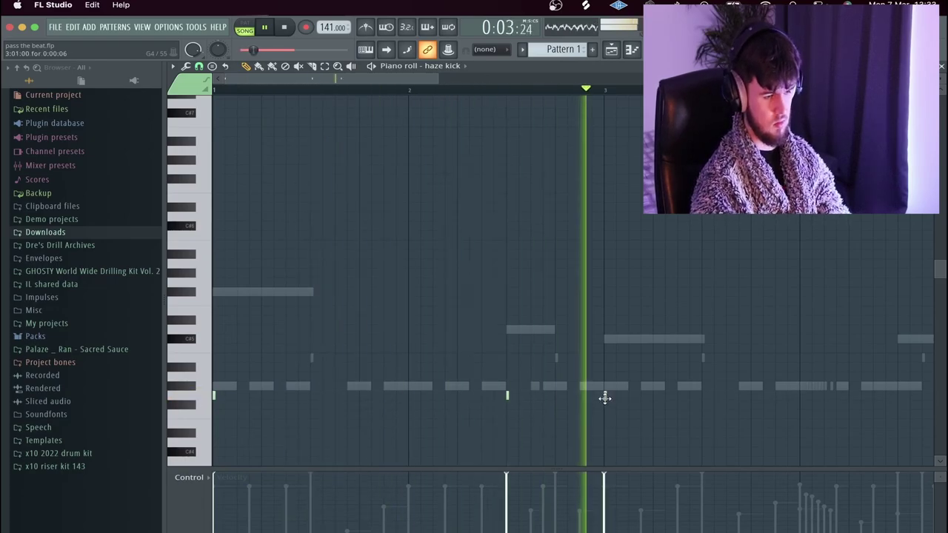
{"action": "scroll", "coordinate": [656, 415], "scroll_direction": "down", "scroll_amount": 2}
{"action": "scroll", "coordinate": [556, 409], "scroll_direction": "up", "scroll_amount": 3}
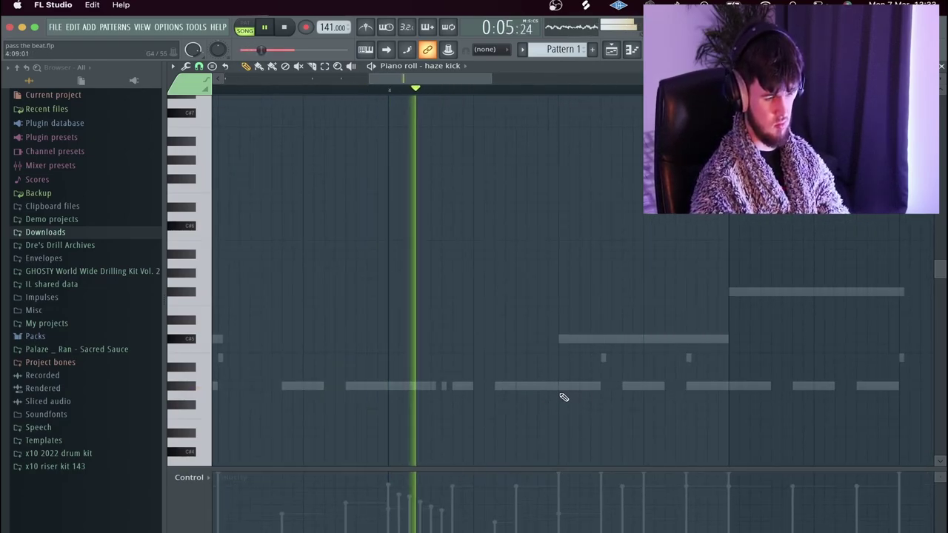
{"action": "left_click", "coordinate": [561, 395]}
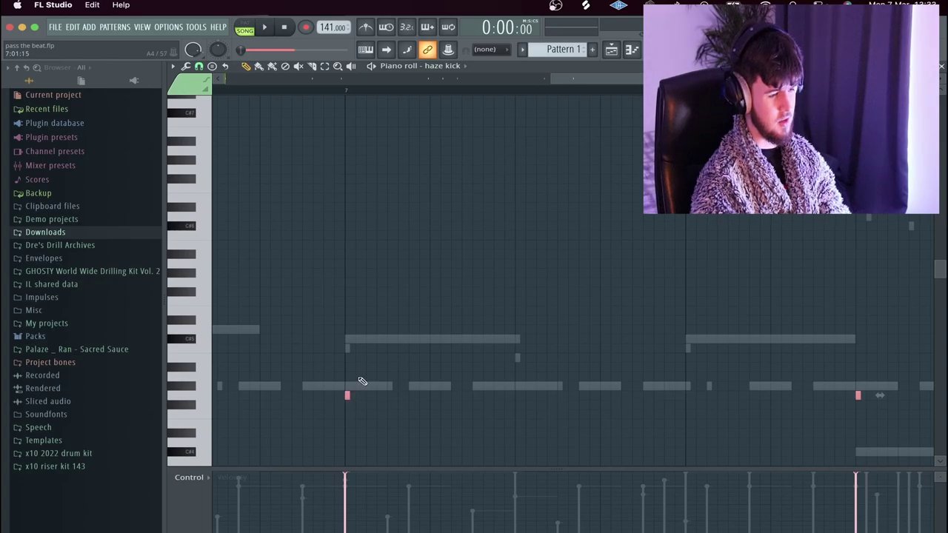
Add short G4 haze kick notes at the start of bar 8 and a quarter of the way into bar 6
{"action": "scroll", "coordinate": [362, 380], "scroll_direction": "down", "scroll_amount": 5}
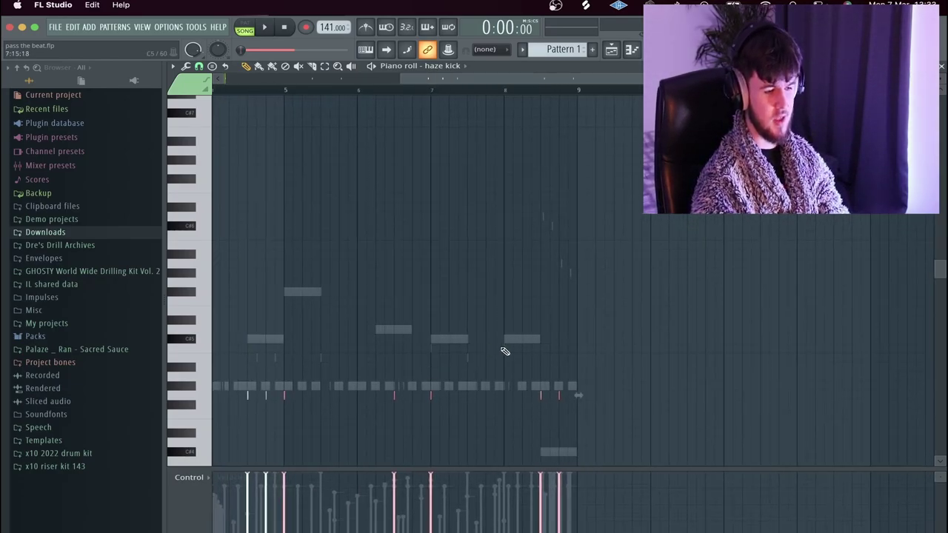
{"action": "scroll", "coordinate": [478, 346], "scroll_direction": "up", "scroll_amount": 3}
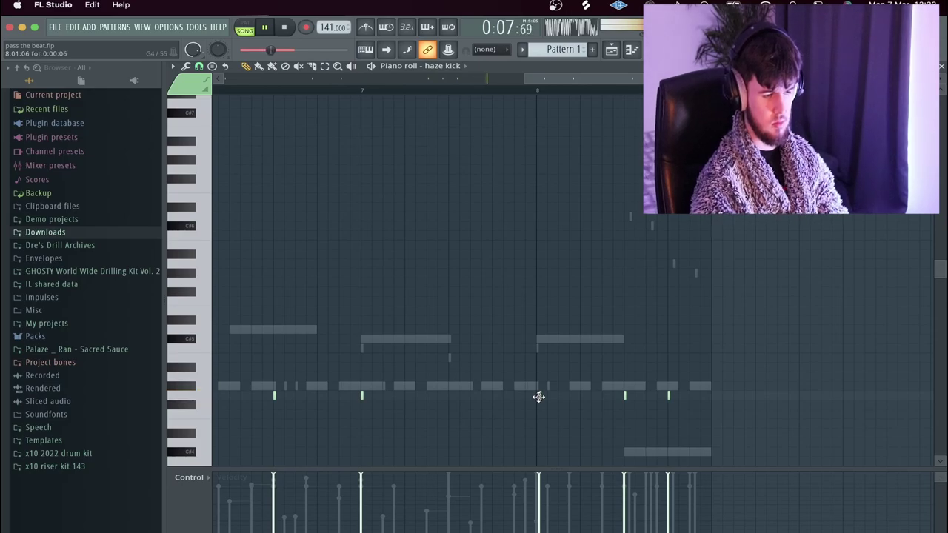
{"action": "scroll", "coordinate": [536, 397], "scroll_direction": "down", "scroll_amount": 3}
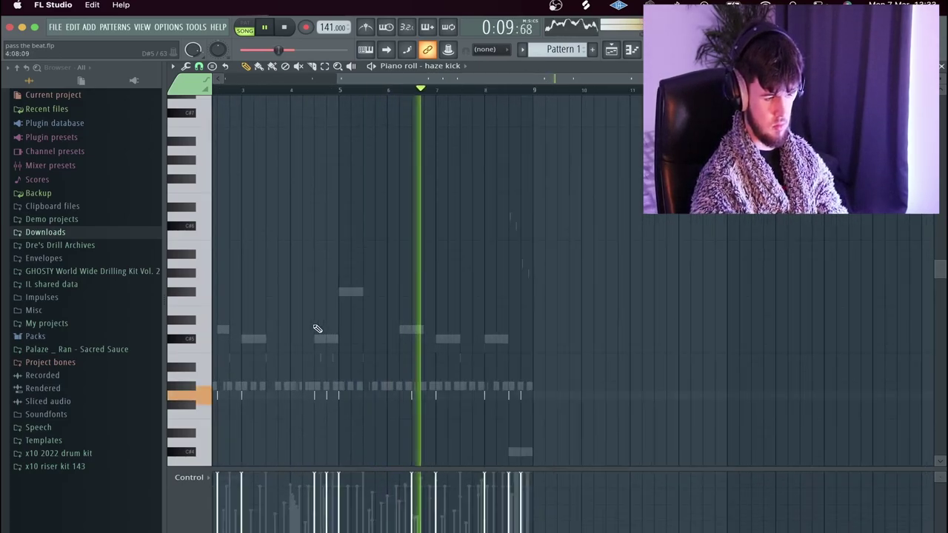
{"action": "scroll", "coordinate": [439, 400], "scroll_direction": "up", "scroll_amount": 3}
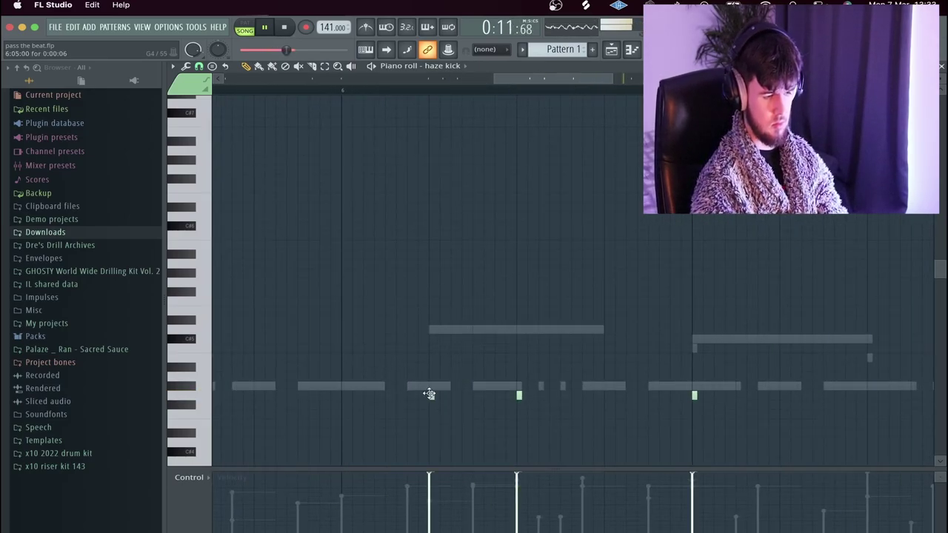
{"action": "scroll", "coordinate": [429, 394], "scroll_direction": "down", "scroll_amount": 5}
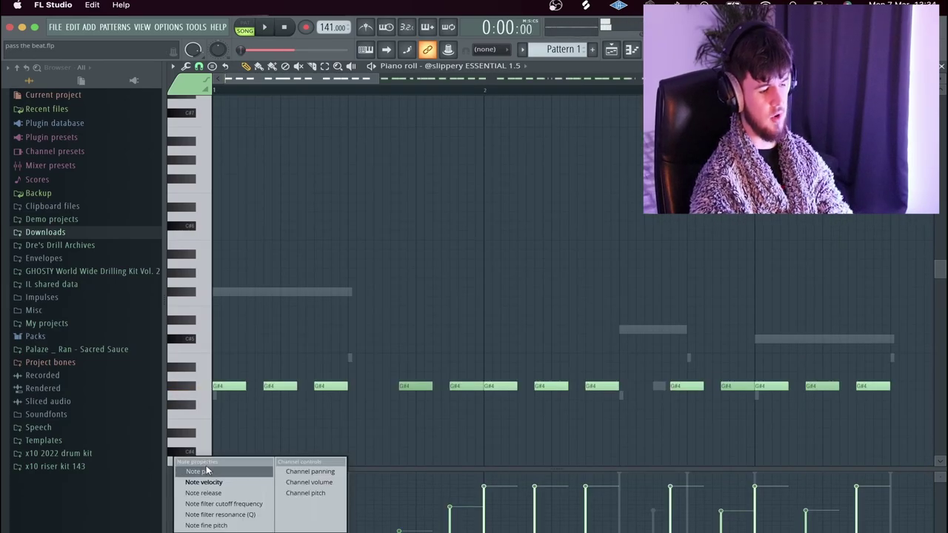
{"action": "left_click", "coordinate": [206, 471]}
{"action": "scroll", "coordinate": [290, 438], "scroll_direction": "down", "scroll_amount": 4}
{"action": "left_click", "coordinate": [229, 490]}
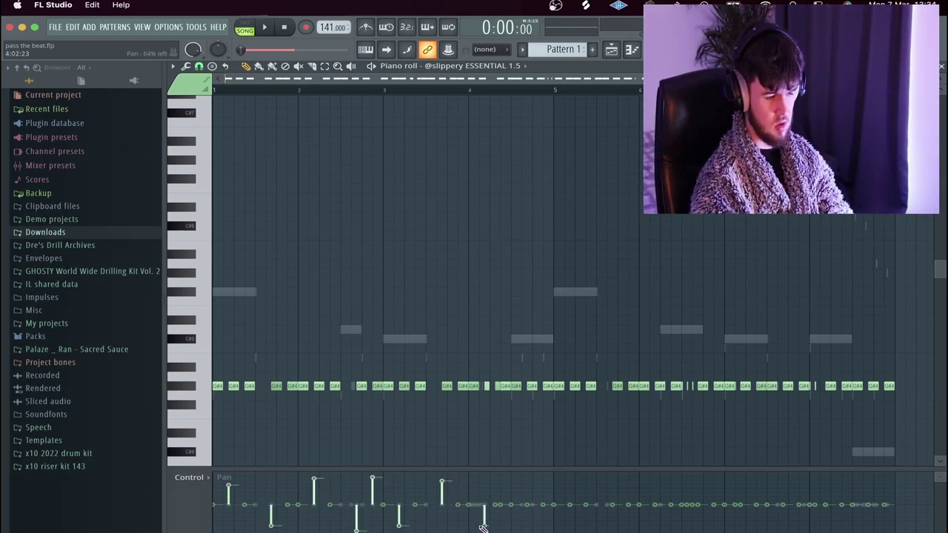
{"action": "left_click", "coordinate": [496, 482]}
{"action": "left_click", "coordinate": [527, 527]}
{"action": "left_click", "coordinate": [554, 477]}
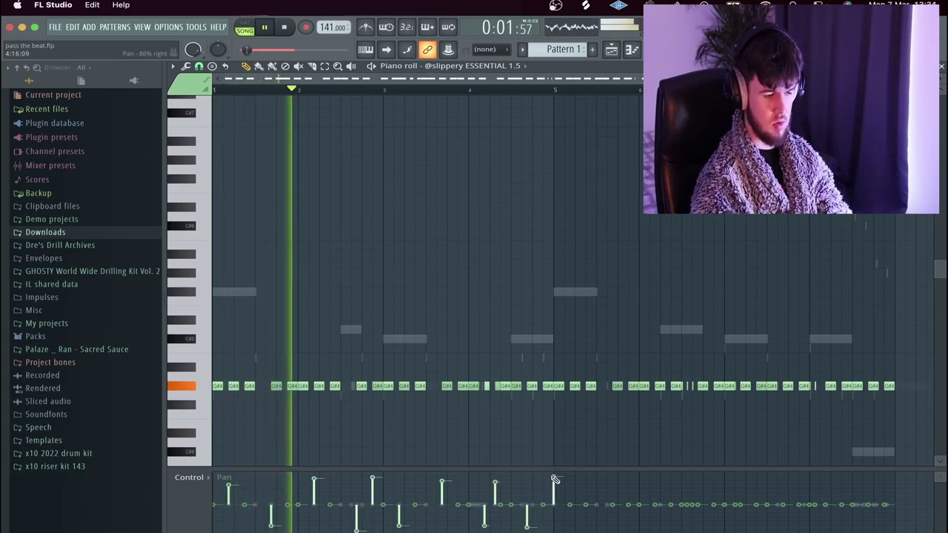
{"action": "left_click", "coordinate": [585, 527]}
{"action": "left_click", "coordinate": [628, 483]}
{"action": "left_click", "coordinate": [654, 529]}
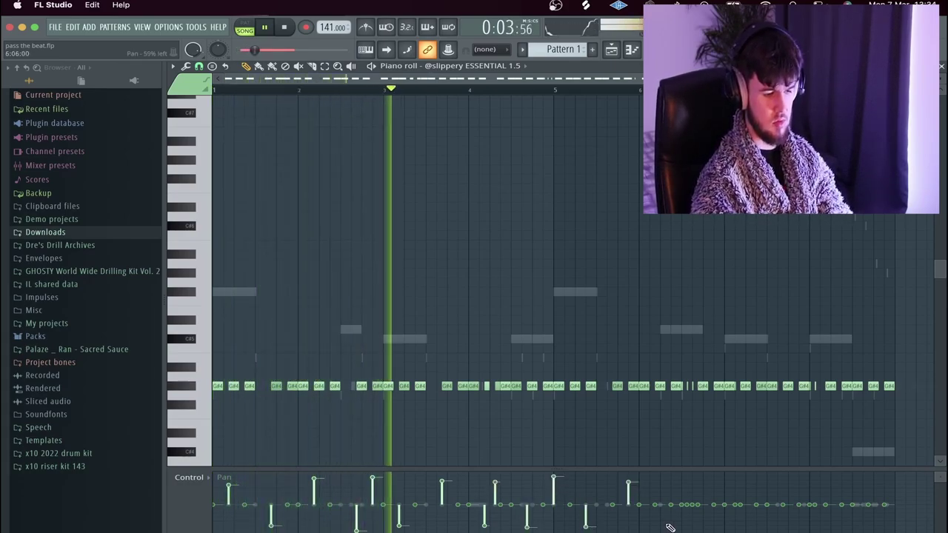
{"action": "left_click", "coordinate": [681, 478]}
{"action": "mouse_move", "coordinate": [690, 520]}
{"action": "left_mouse_down"}
{"action": "mouse_move", "coordinate": [713, 478]}
{"action": "mouse_move", "coordinate": [739, 529]}
{"action": "mouse_move", "coordinate": [755, 501]}
{"action": "left_mouse_up"}
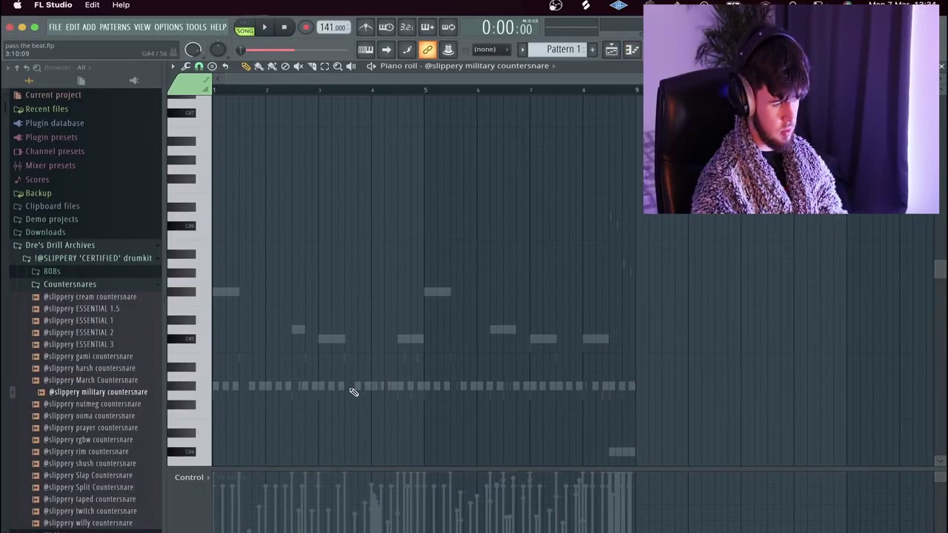
{"action": "scroll", "coordinate": [354, 392], "scroll_direction": "up", "scroll_amount": 5}
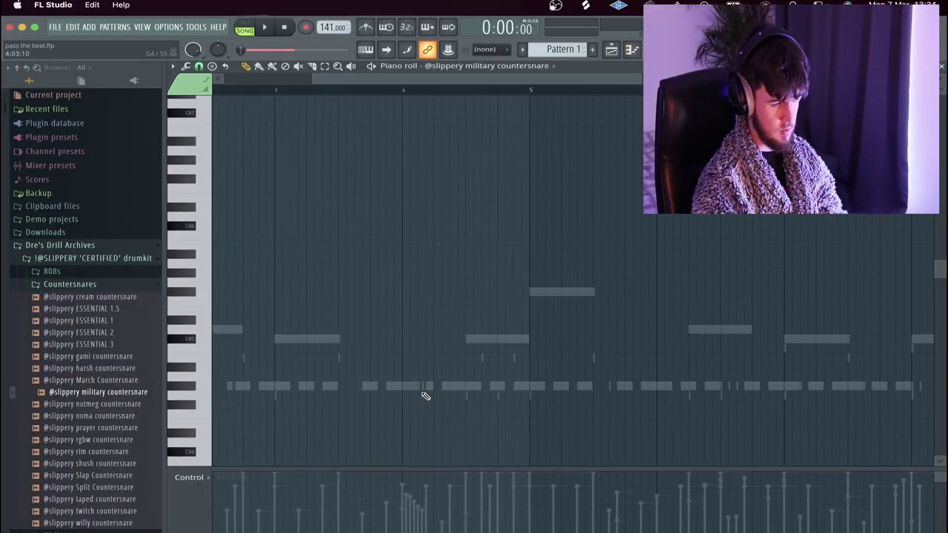
{"action": "left_click", "coordinate": [326, 87]}
{"action": "scroll", "coordinate": [417, 222], "scroll_direction": "up", "scroll_amount": 3}
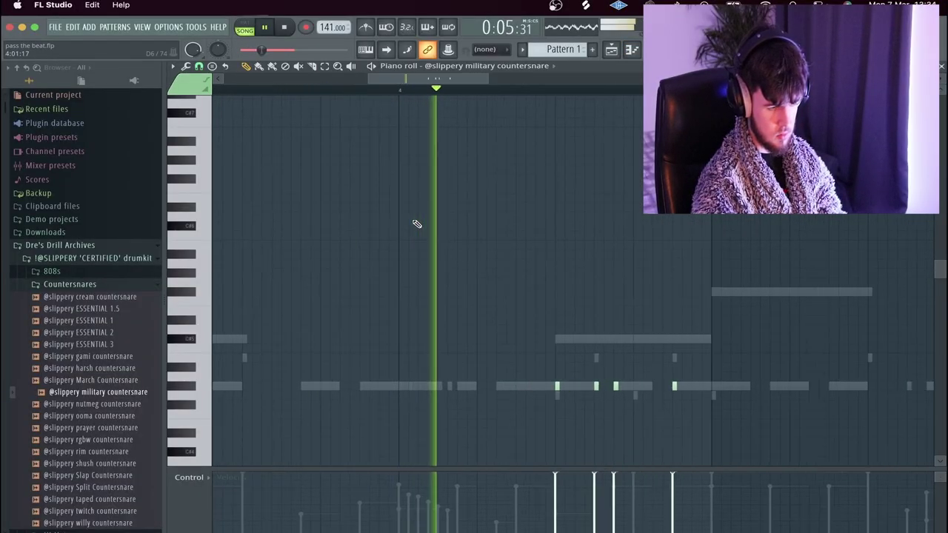
{"action": "key", "text": "space"}
{"action": "key", "text": "space"}
{"action": "left_click", "coordinate": [399, 386]}
{"action": "left_click", "coordinate": [464, 386]}
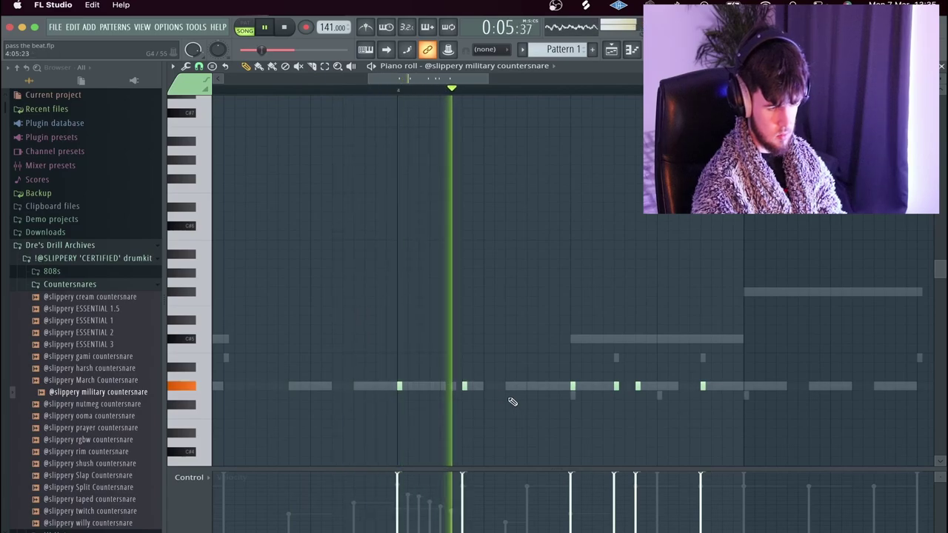
{"action": "left_click", "coordinate": [530, 386]}
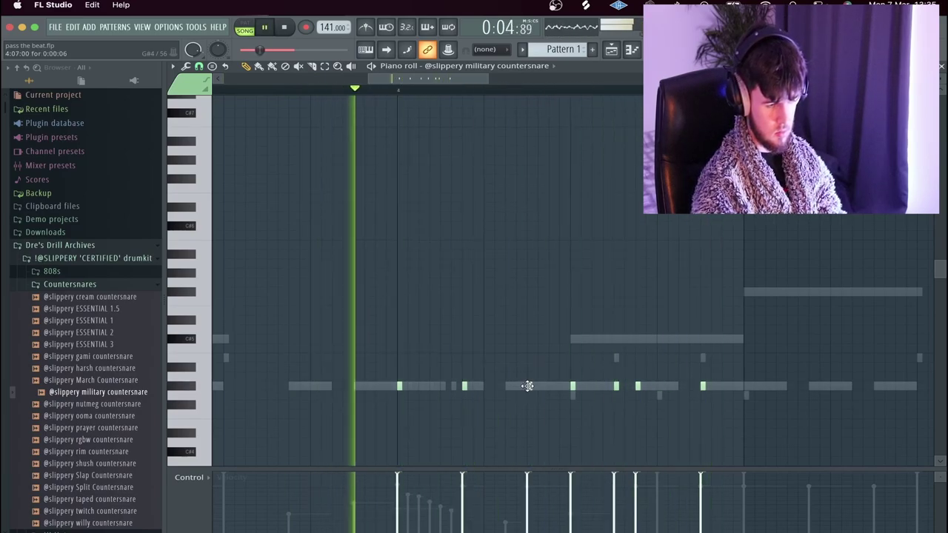
{"action": "left_click", "coordinate": [594, 386]}
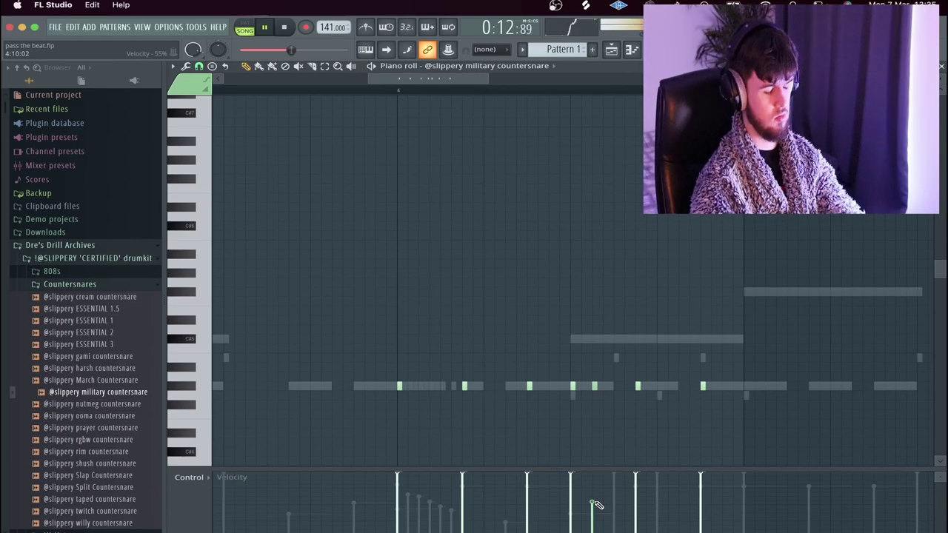
Mute the ($)hawaii 808 and haze kick channels and open the piano roll of 808 [ Spinz Sauce ]
{"action": "key", "text": "F7"}
{"action": "key", "text": "space"}
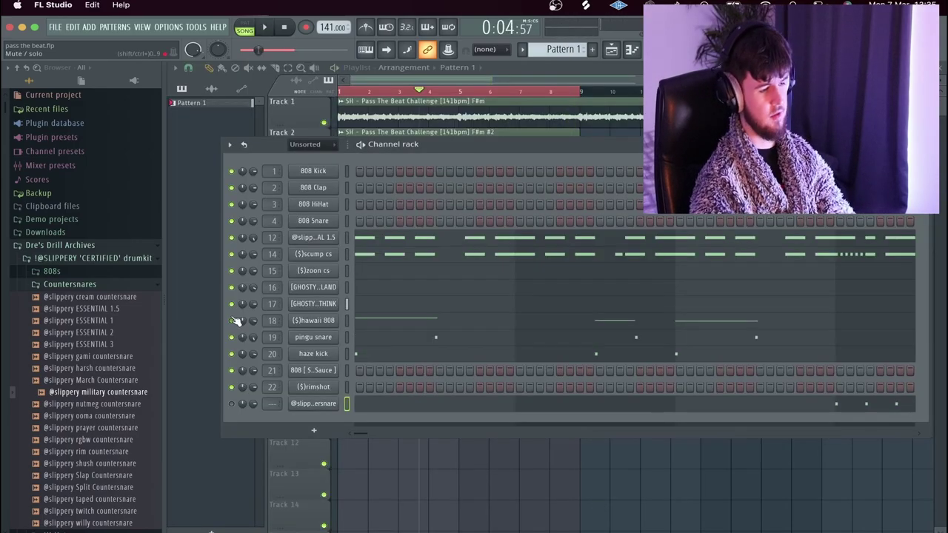
{"action": "left_click", "coordinate": [307, 370]}
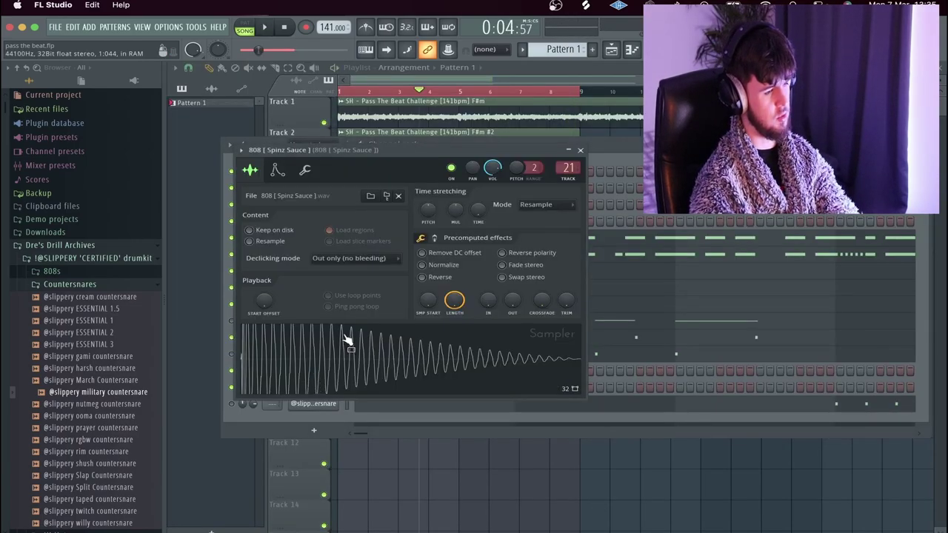
{"action": "key", "text": "Escape"}
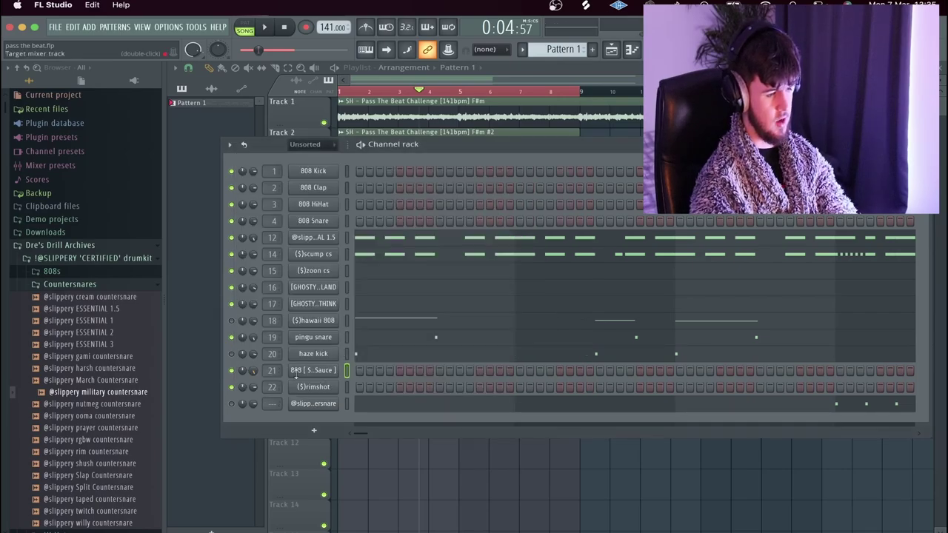
{"action": "right_click", "coordinate": [320, 376]}
{"action": "left_click", "coordinate": [311, 372]}
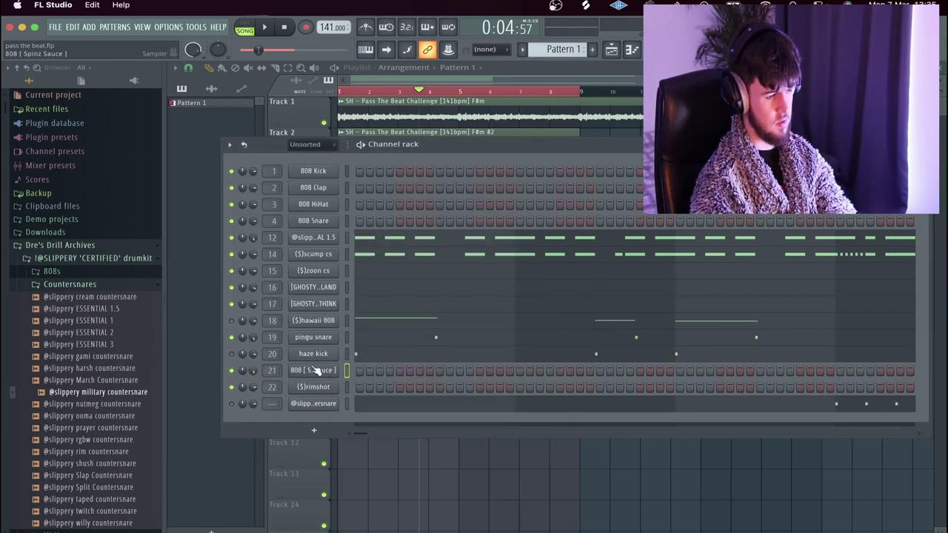
{"action": "right_click", "coordinate": [314, 370]}
{"action": "left_click", "coordinate": [350, 373]}
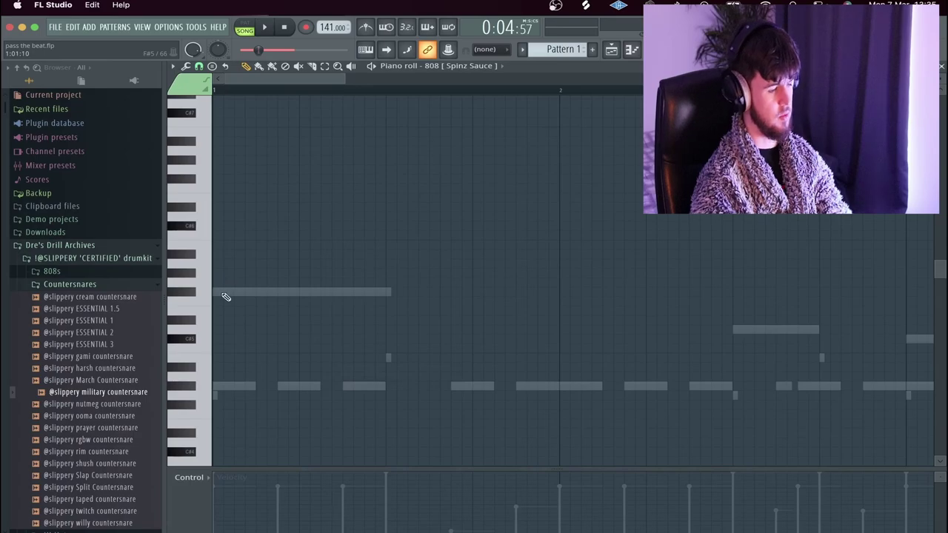
Play the 808 [ Spinz Sauce ] line against the other drum parts from bar 1
{"action": "scroll", "coordinate": [371, 311], "scroll_direction": "down", "scroll_amount": 5}
{"action": "key", "text": "space"}
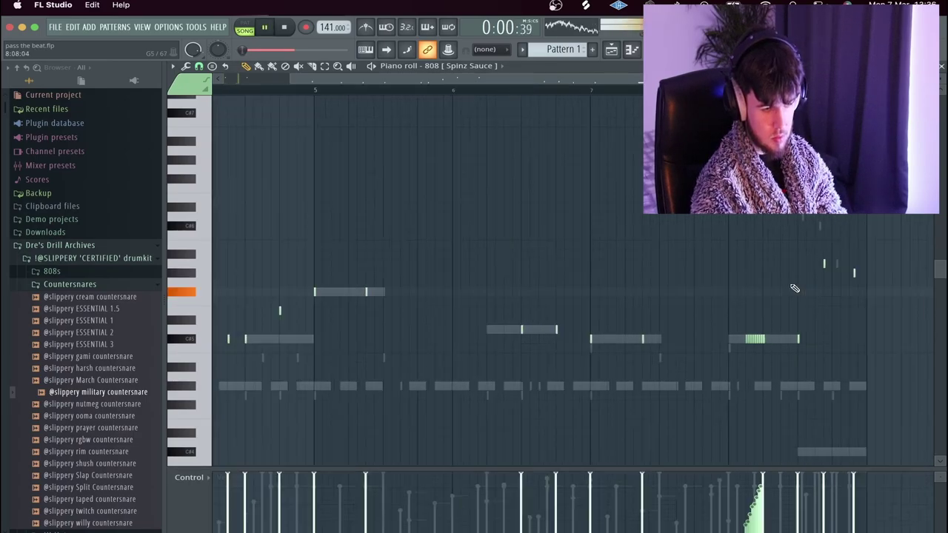
{"action": "key", "text": "F7"}
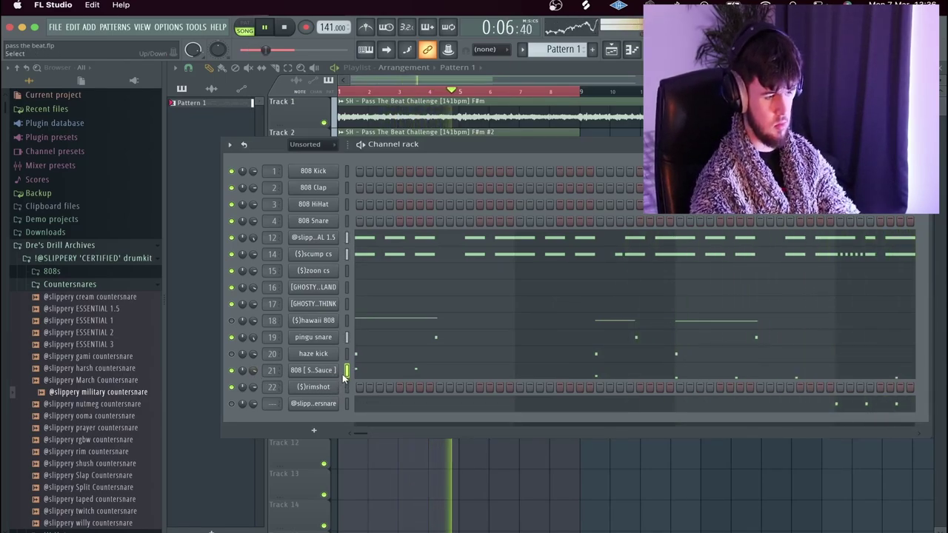
{"action": "key", "text": "space"}
Copy the pingu snare pattern into the ($)rimshot channel and set the rimshot's volume to 89% during playback
{"action": "left_click", "coordinate": [346, 337]}
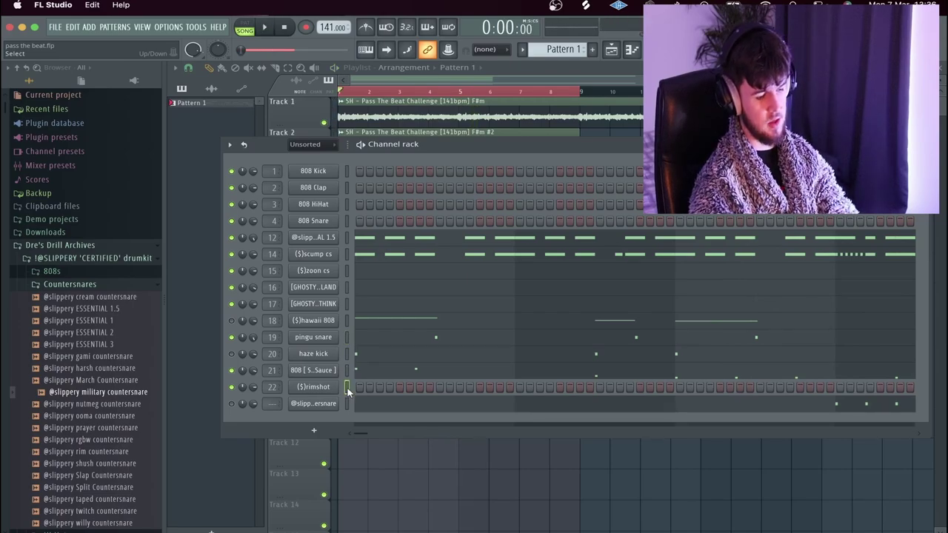
{"action": "key", "text": "super+v"}
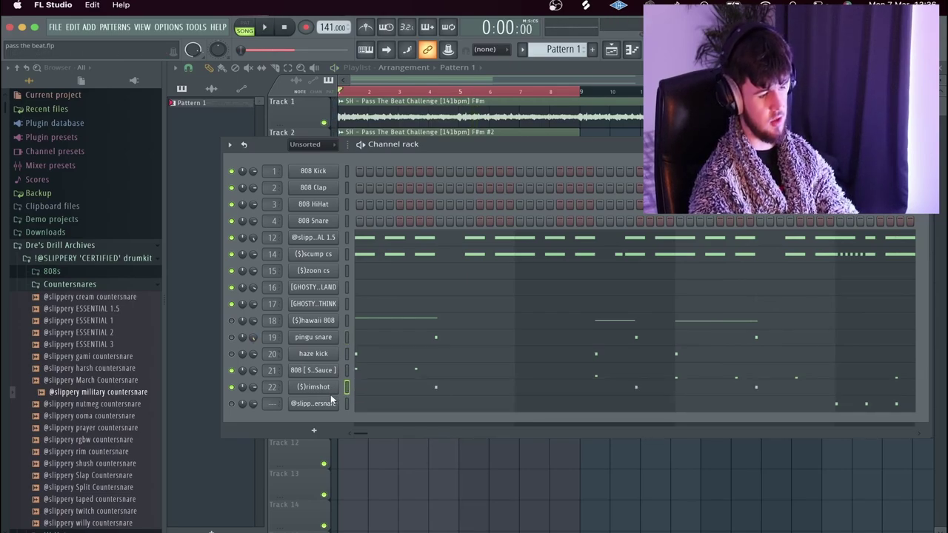
{"action": "left_click", "coordinate": [325, 389]}
{"action": "key", "text": "space"}
{"action": "left_click", "coordinate": [314, 387]}
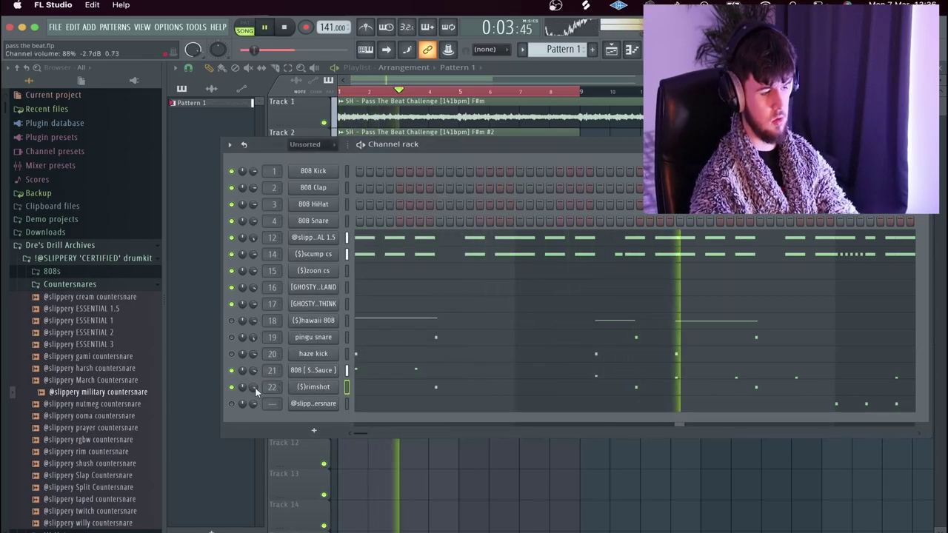
{"action": "scroll", "coordinate": [255, 390], "scroll_direction": "up", "scroll_amount": 1}
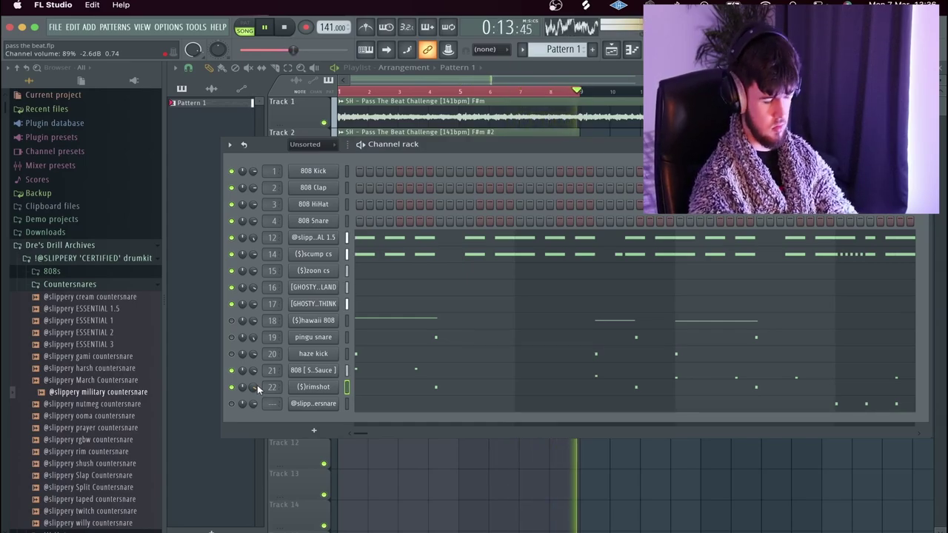
{"action": "left_click", "coordinate": [375, 376]}
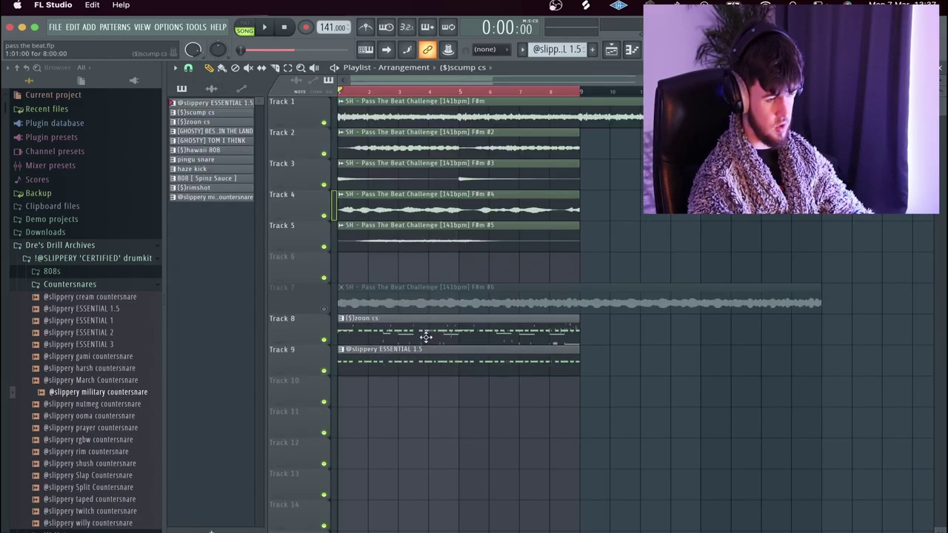
{"action": "left_click", "coordinate": [421, 392]}
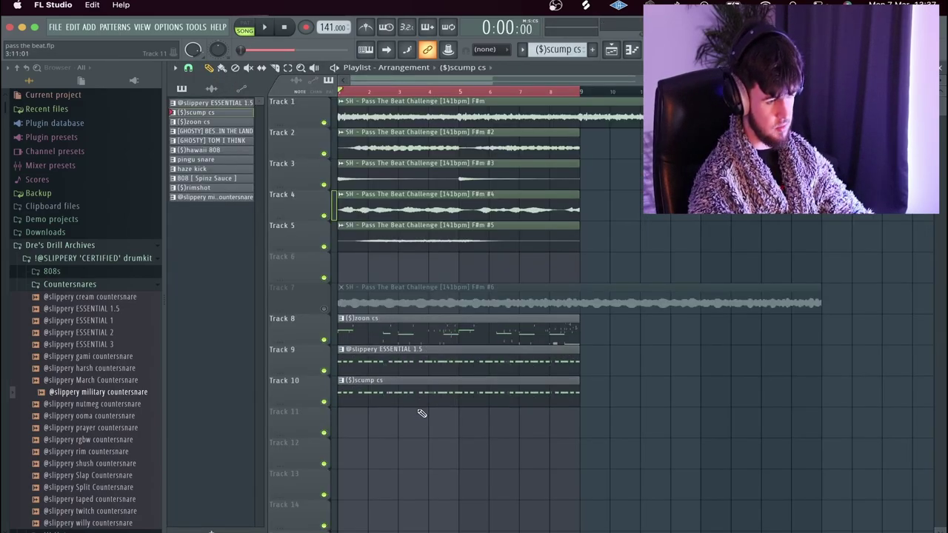
{"action": "left_click", "coordinate": [419, 424]}
{"action": "left_click", "coordinate": [432, 336]}
{"action": "left_click", "coordinate": [408, 466]}
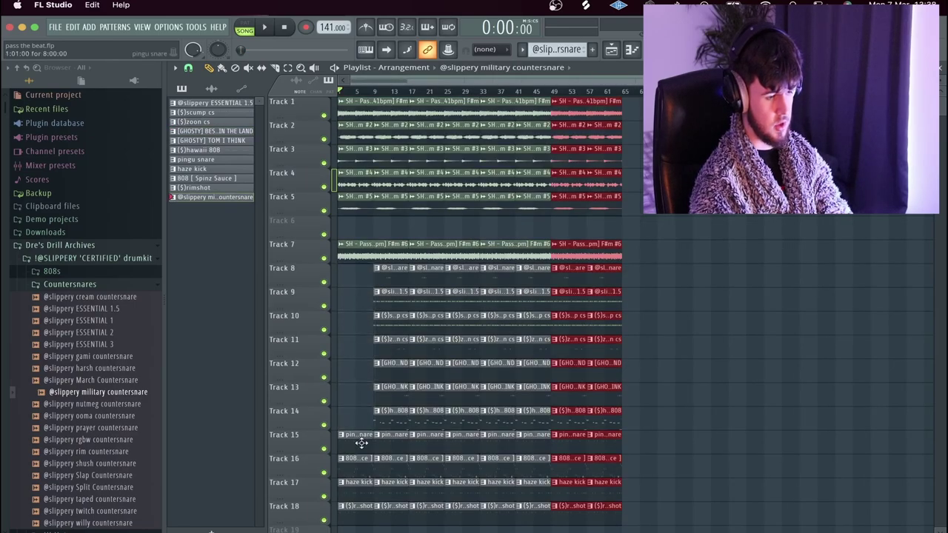
Delete the pingu snare, 808 [ Spinz Sauce ], haze kick and ($)rimshot clips from the first eight bars of the arrangement
{"action": "right_click", "coordinate": [361, 443]}
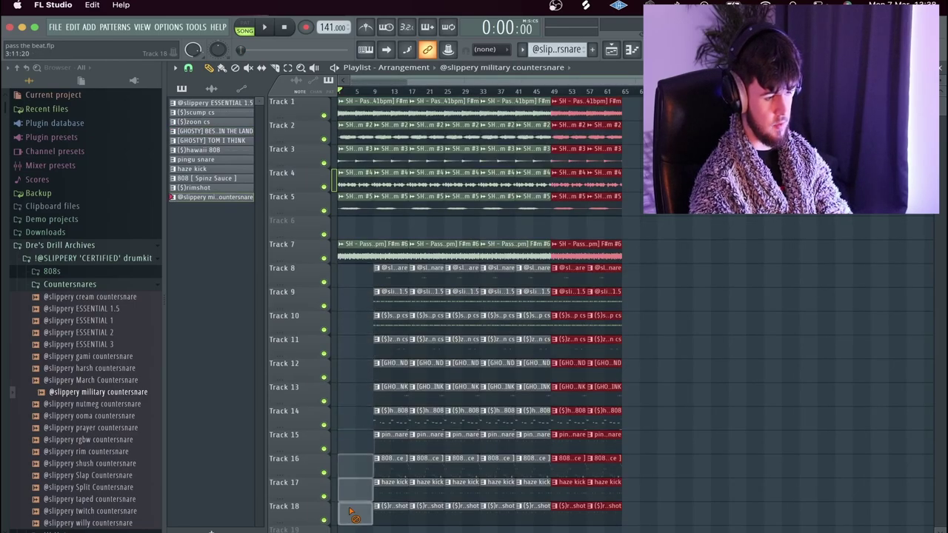
{"action": "scroll", "coordinate": [315, 406], "scroll_direction": "up", "scroll_amount": 5}
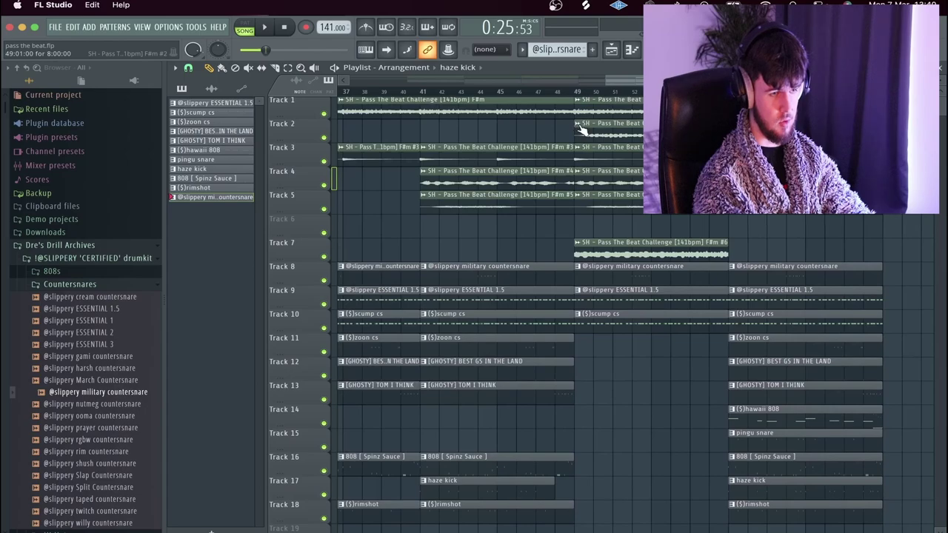
{"action": "double_click", "coordinate": [589, 132]}
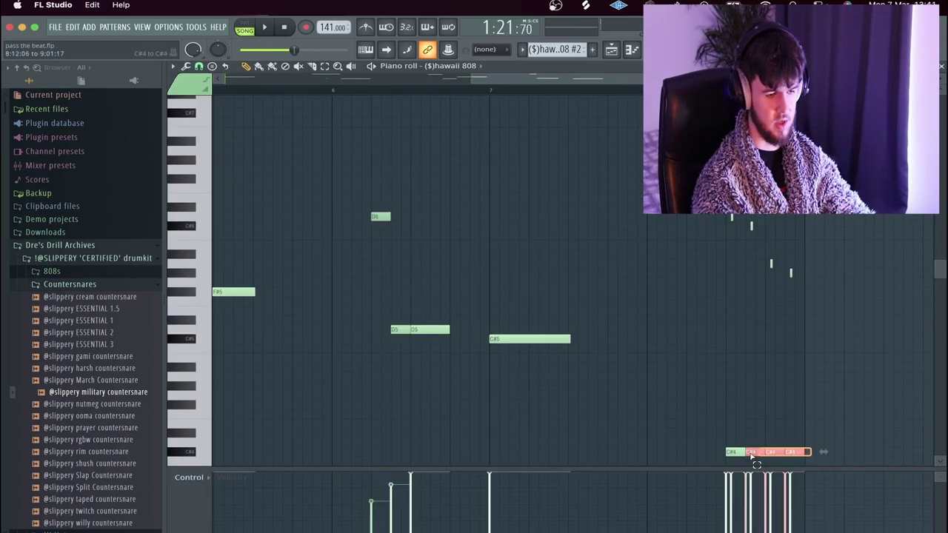
Duplicate the C#4 notes with their slides to fill bar 8 of ($)hawaii 808 #2, and play the ending
{"action": "key", "text": "ctrl+b"}
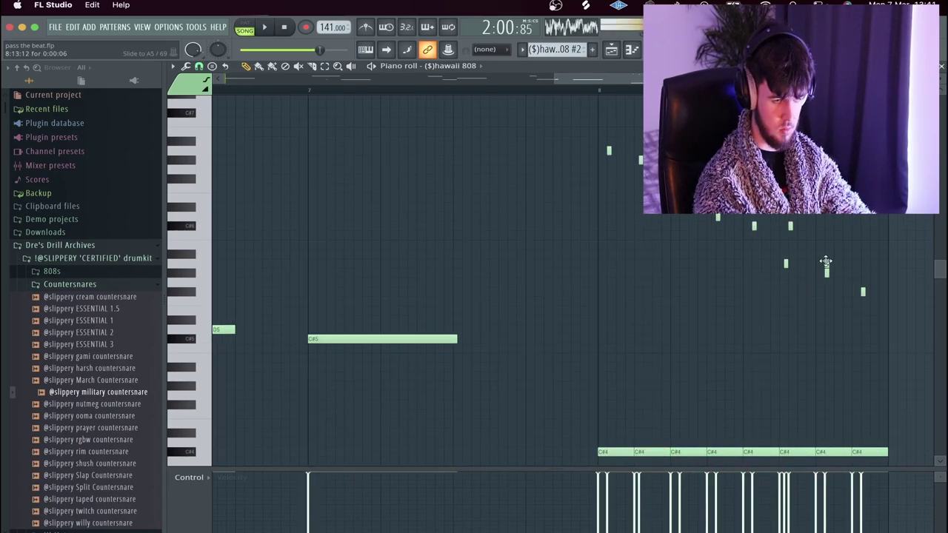
{"action": "key", "text": "space"}
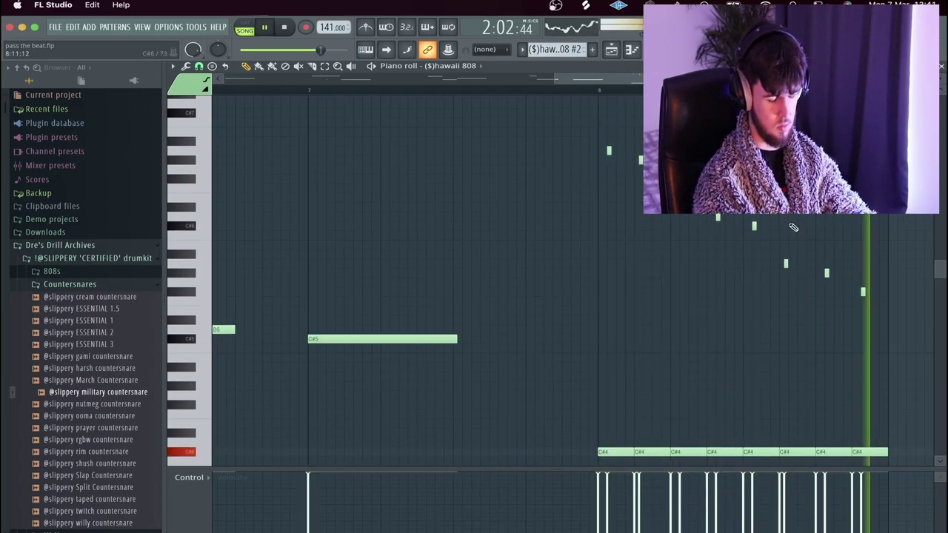
{"action": "key", "text": "F5"}
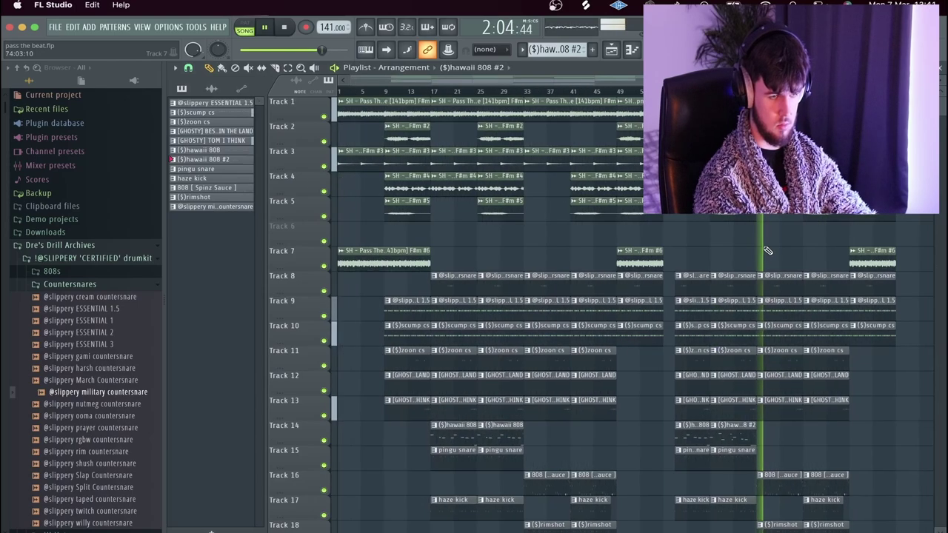
{"action": "key", "text": "space"}
Examine the notes of the ($)hawaii 808 #3 variation in the piano roll
{"action": "key", "text": "F7"}
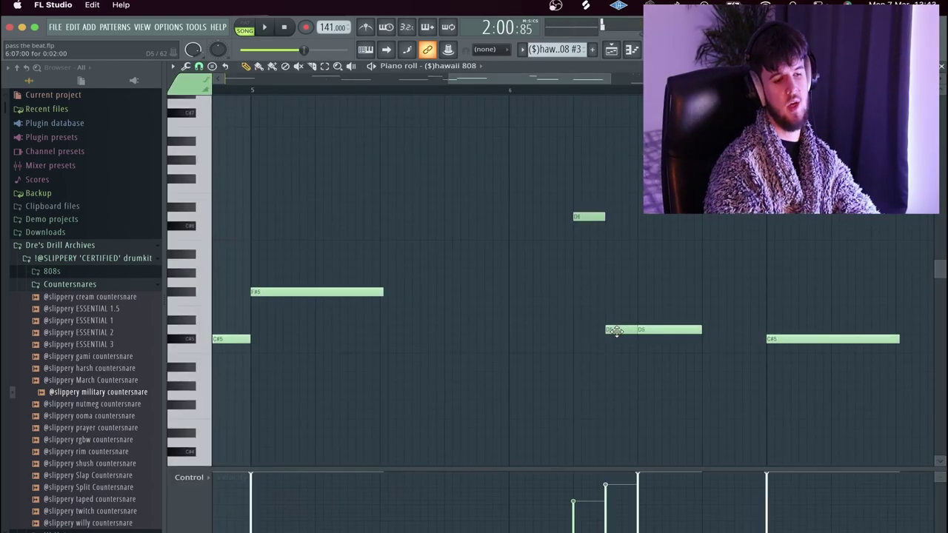
{"action": "scroll", "coordinate": [615, 331], "scroll_direction": "down", "scroll_amount": 4}
{"action": "scroll", "coordinate": [719, 338], "scroll_direction": "up", "scroll_amount": 3}
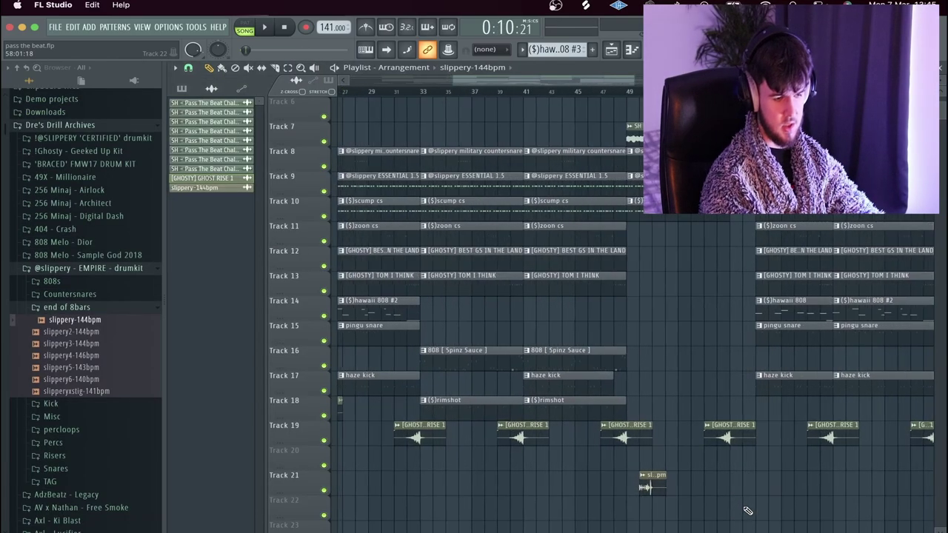
Move the slippery-144bpm clip to the start of bar 56 on Track 20 and play it with the riser
{"action": "left_click_drag", "start_coordinate": [655, 482], "coordinate": [715, 459]}
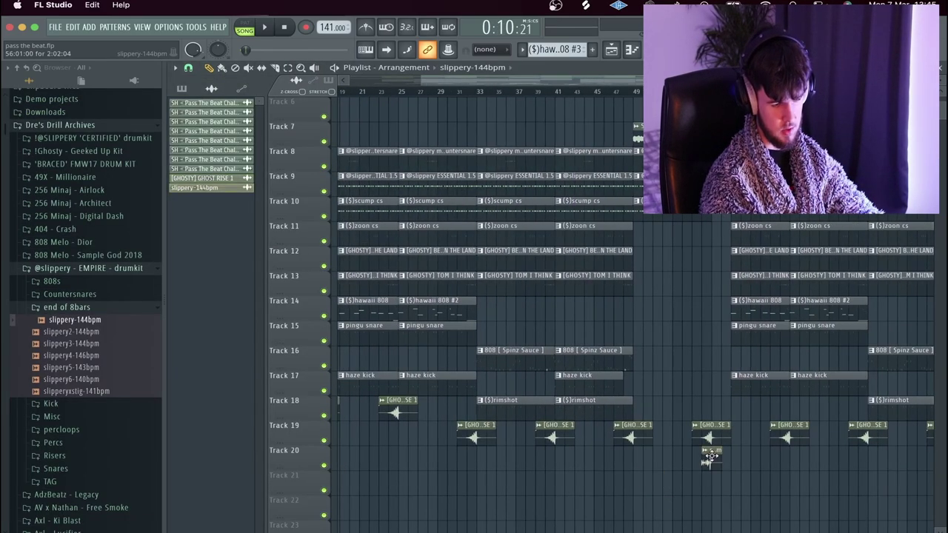
{"action": "scroll", "coordinate": [711, 457], "scroll_direction": "up", "scroll_amount": 6}
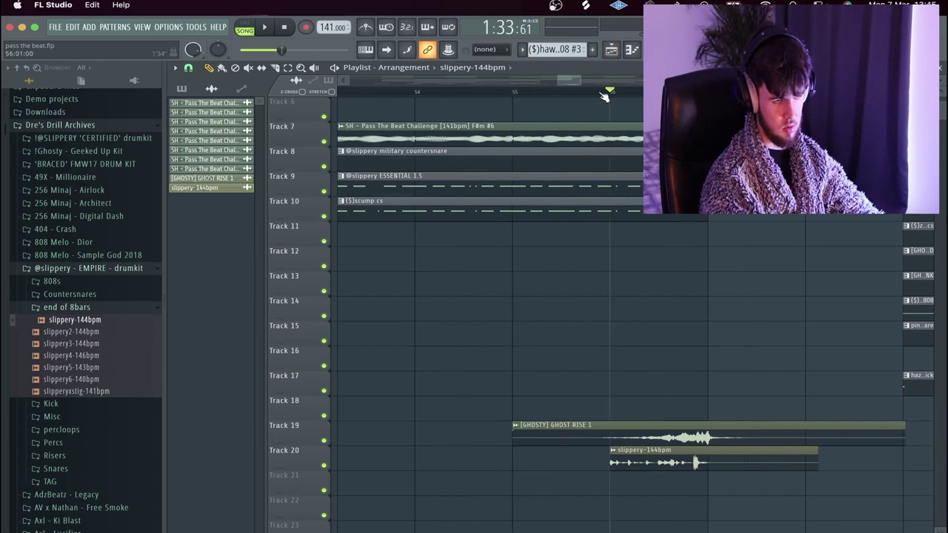
{"action": "key", "text": "space"}
{"action": "double_click", "coordinate": [672, 465]}
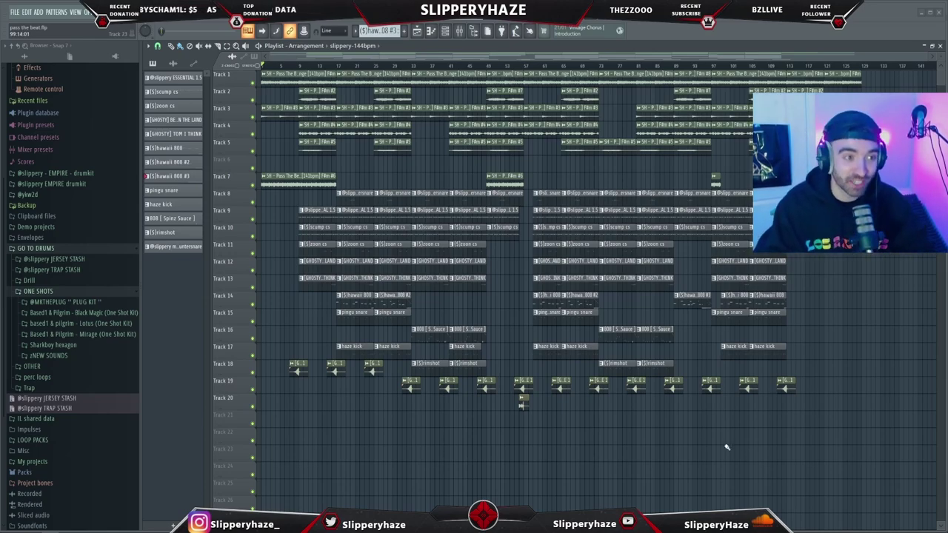
Play the arrangement from bar 1 and check how the intro, drum and 808 sections follow each other
{"action": "scroll", "coordinate": [306, 253], "scroll_direction": "up", "scroll_amount": 4}
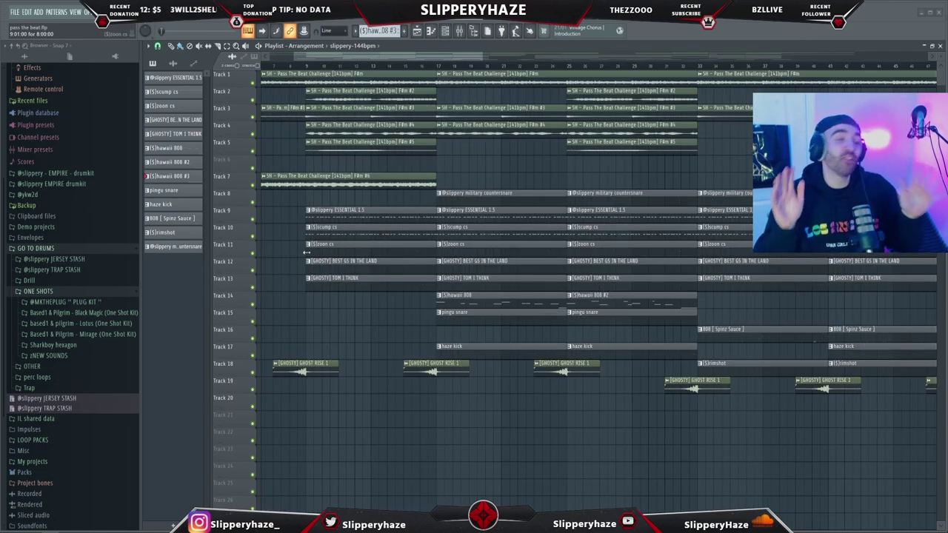
{"action": "scroll", "coordinate": [302, 152], "scroll_direction": "down", "scroll_amount": 2}
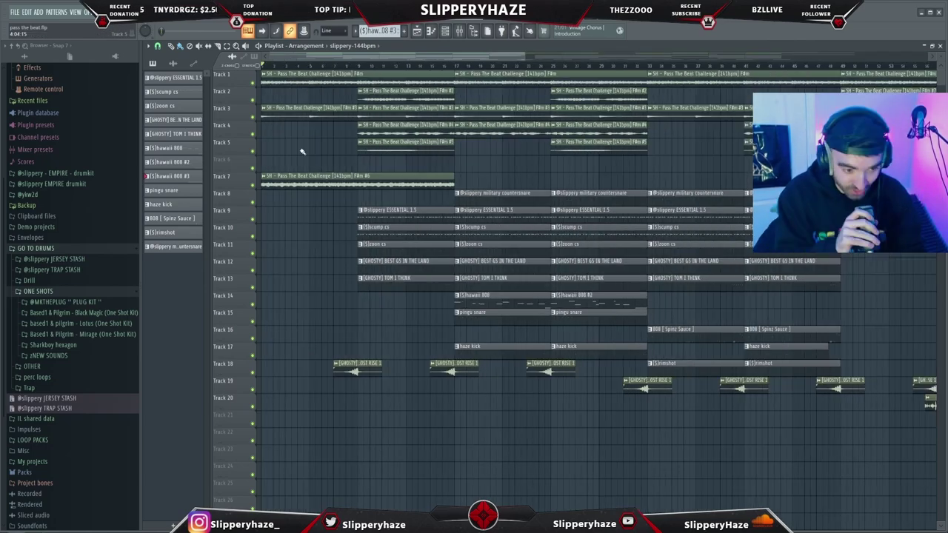
{"action": "key", "text": "space"}
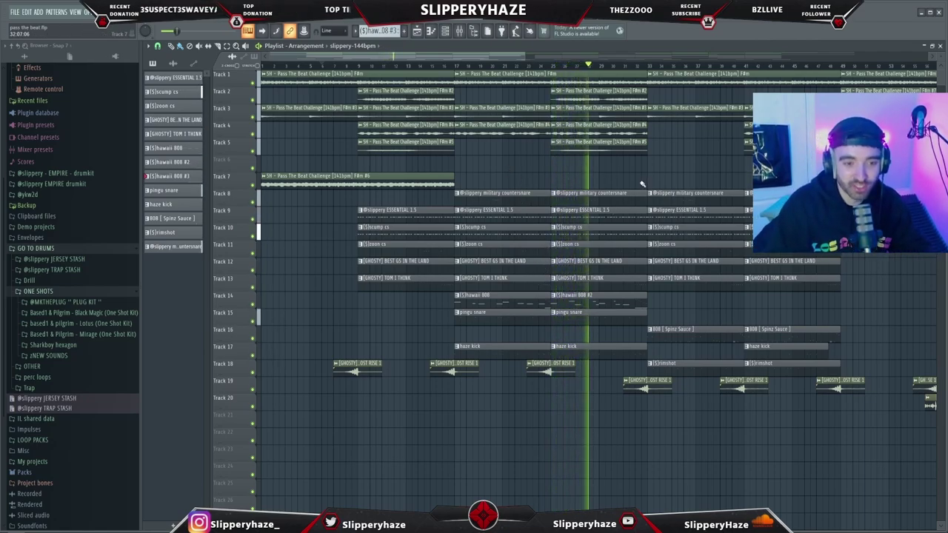
{"action": "scroll", "coordinate": [642, 181], "scroll_direction": "up", "scroll_amount": 3}
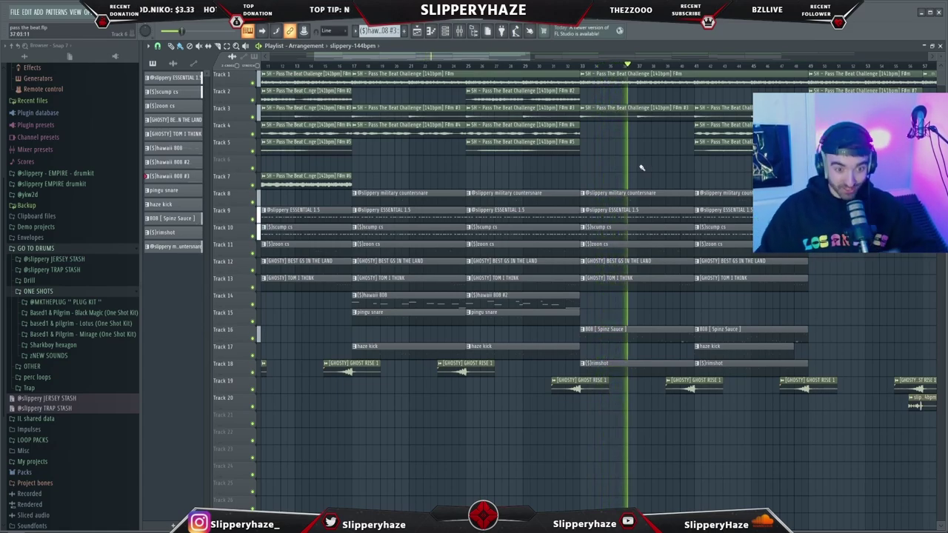
{"action": "scroll", "coordinate": [681, 185], "scroll_direction": "down", "scroll_amount": 2}
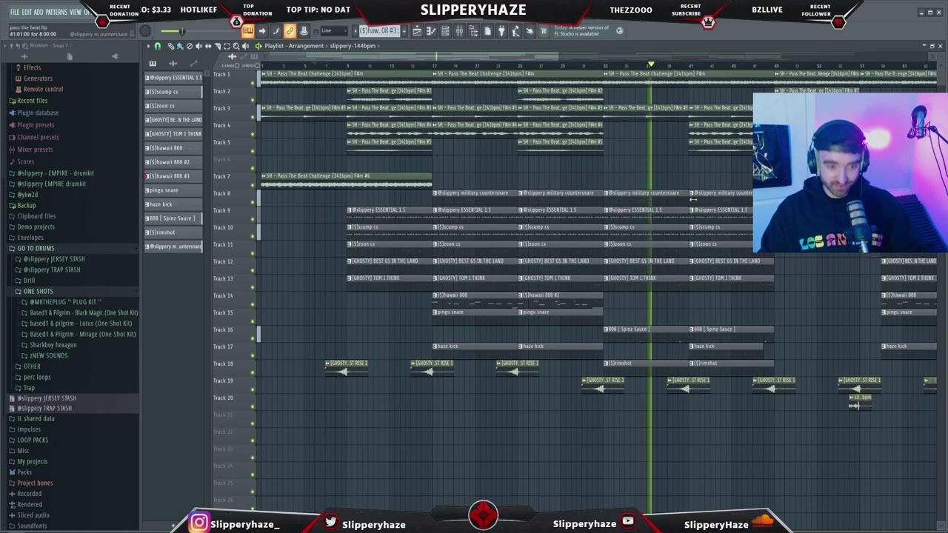
Follow the playback from the 808 [ Spinz Sauce ] section through the bar 49 breakdown into the bar 59 drop, stop it, and review the arrangement layout
{"action": "scroll", "coordinate": [690, 199], "scroll_direction": "down", "scroll_amount": 1}
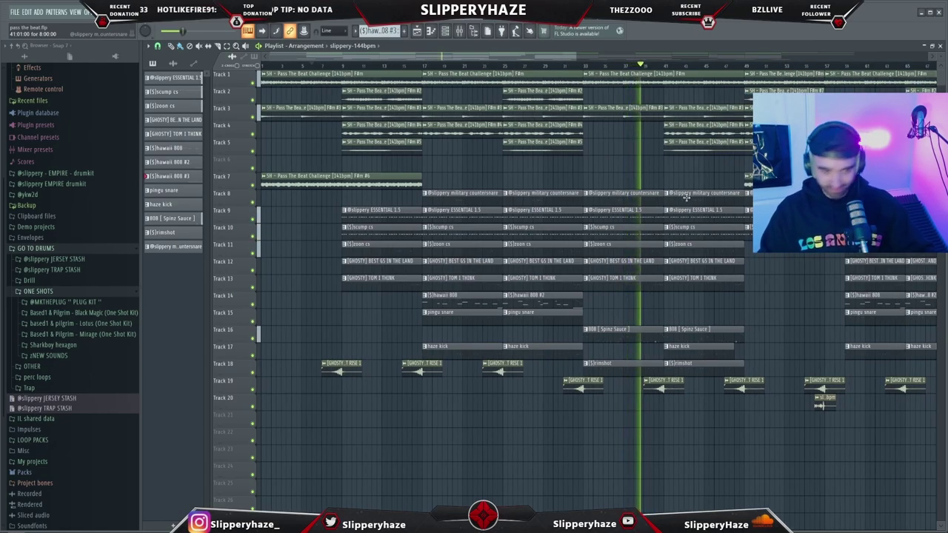
{"action": "scroll", "coordinate": [687, 192], "scroll_direction": "down", "scroll_amount": 1}
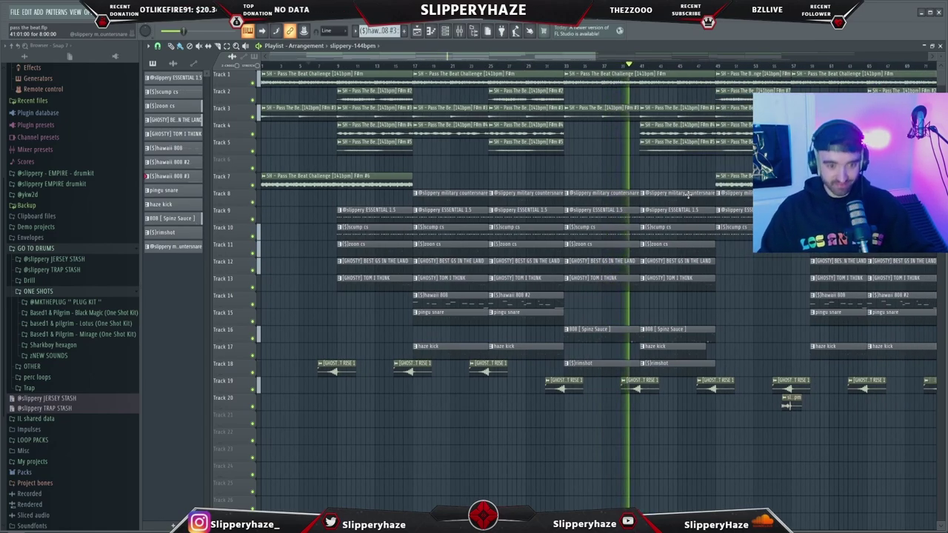
{"action": "scroll", "coordinate": [687, 195], "scroll_direction": "down", "scroll_amount": 1}
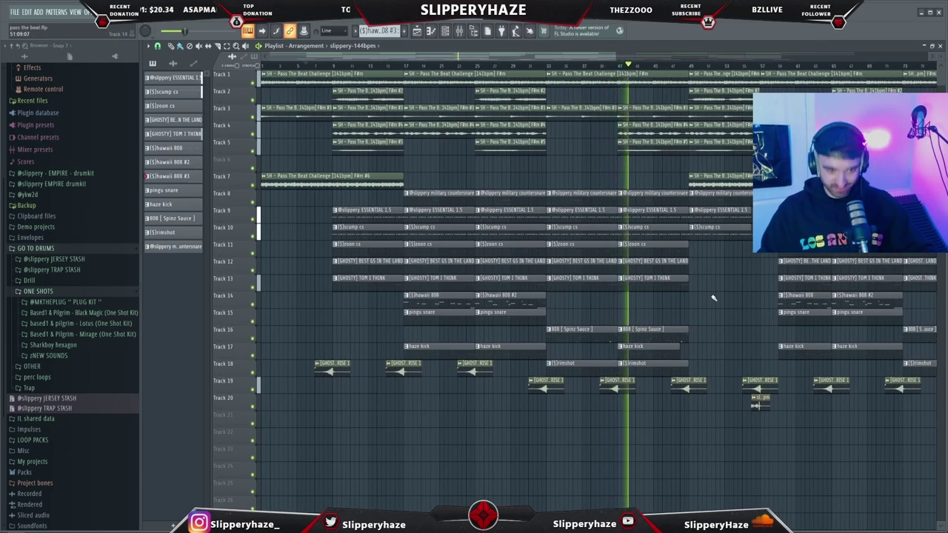
{"action": "scroll", "coordinate": [712, 294], "scroll_direction": "up", "scroll_amount": 5}
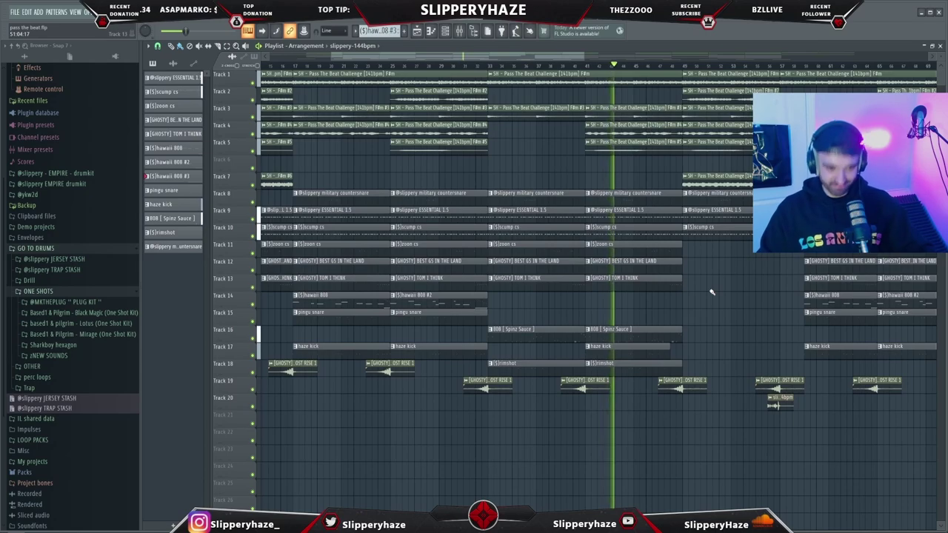
{"action": "scroll", "coordinate": [712, 292], "scroll_direction": "up", "scroll_amount": 5}
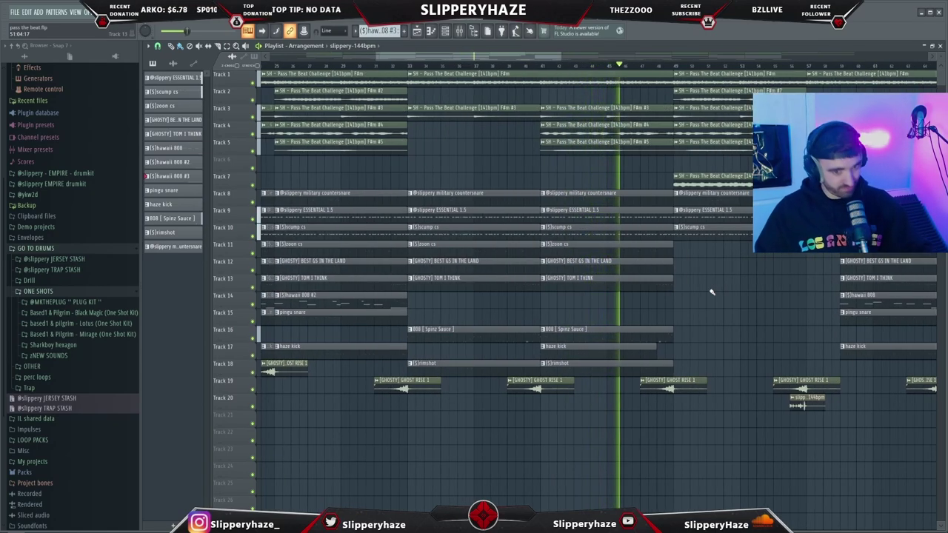
{"action": "scroll", "coordinate": [712, 292], "scroll_direction": "down", "scroll_amount": 8}
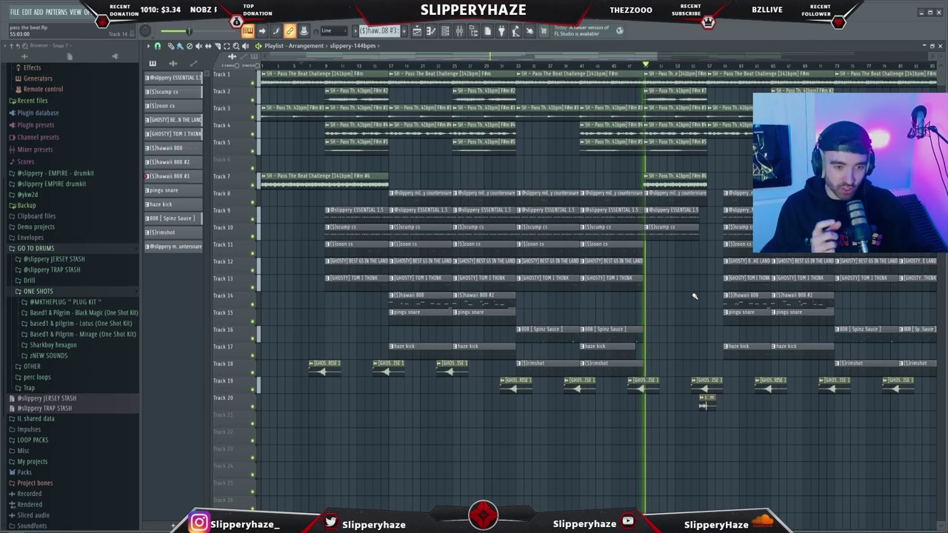
{"action": "scroll", "coordinate": [624, 331], "scroll_direction": "up", "scroll_amount": 2}
{"action": "scroll", "coordinate": [624, 331], "scroll_direction": "down", "scroll_amount": 3}
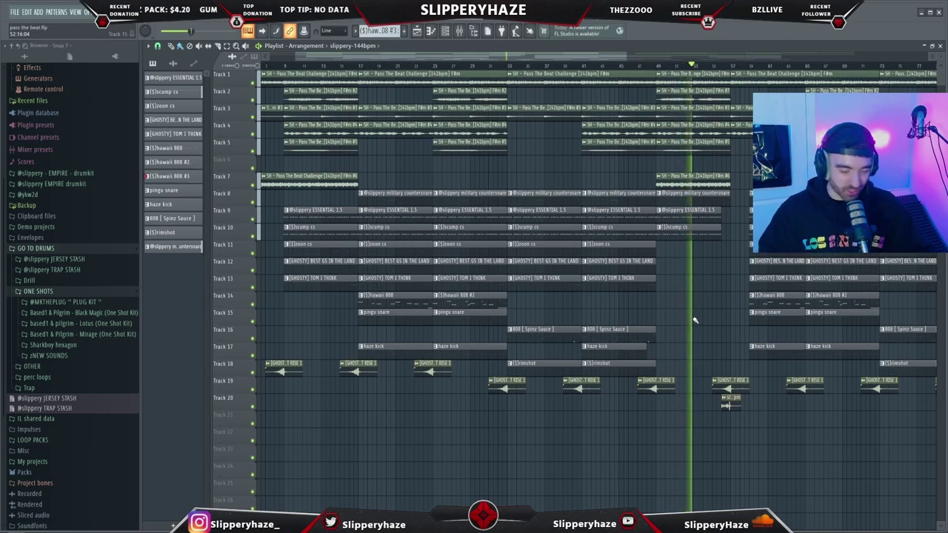
{"action": "scroll", "coordinate": [695, 320], "scroll_direction": "down", "scroll_amount": 4}
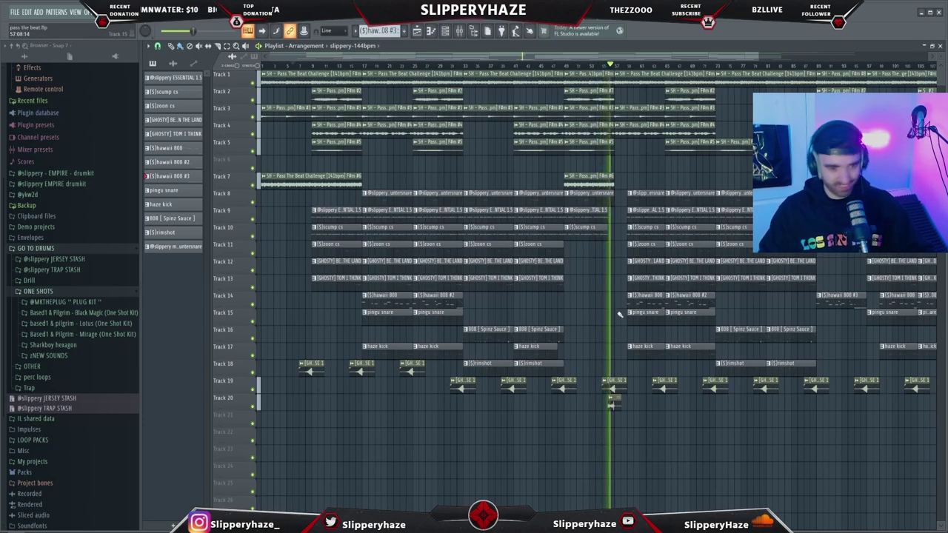
{"action": "scroll", "coordinate": [615, 335], "scroll_direction": "up", "scroll_amount": 3}
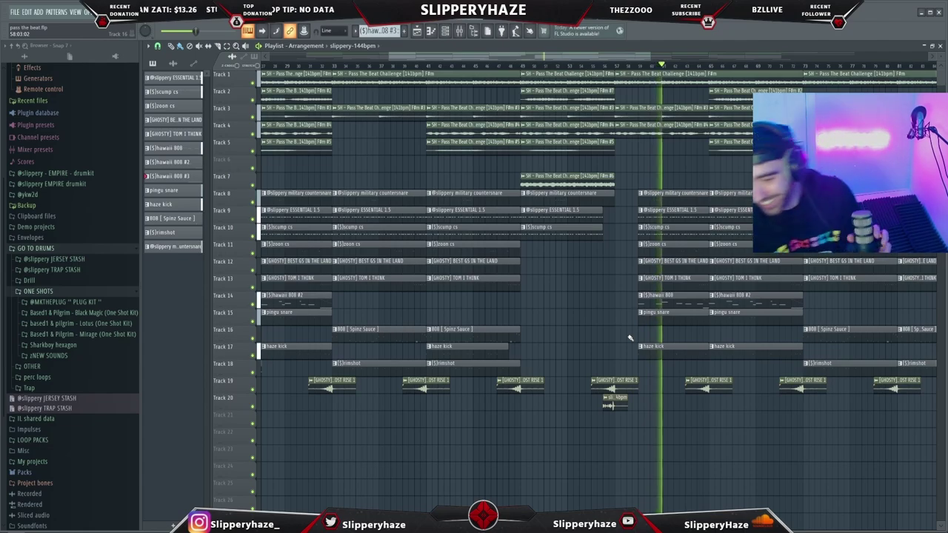
{"action": "key", "text": "space"}
{"action": "scroll", "coordinate": [578, 326], "scroll_direction": "down", "scroll_amount": 3}
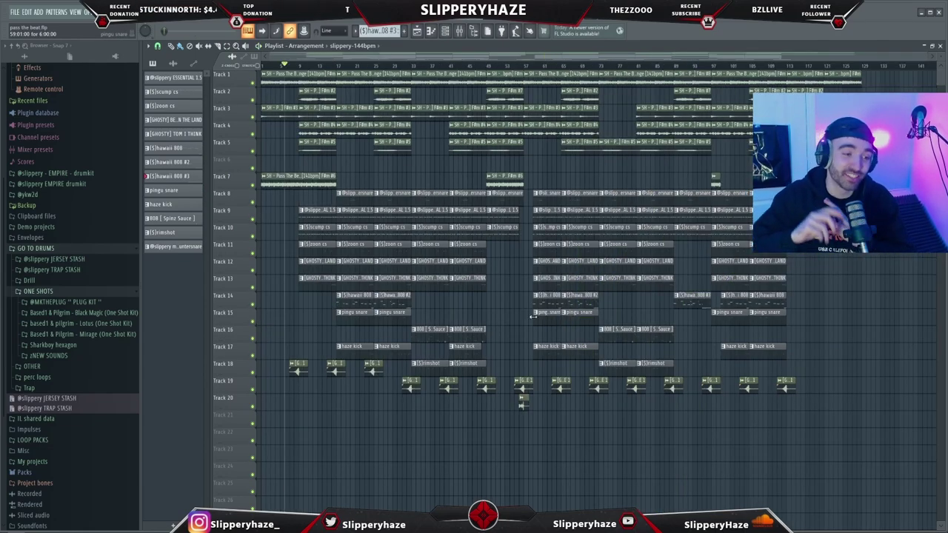
{"action": "scroll", "coordinate": [316, 157], "scroll_direction": "up", "scroll_amount": 4}
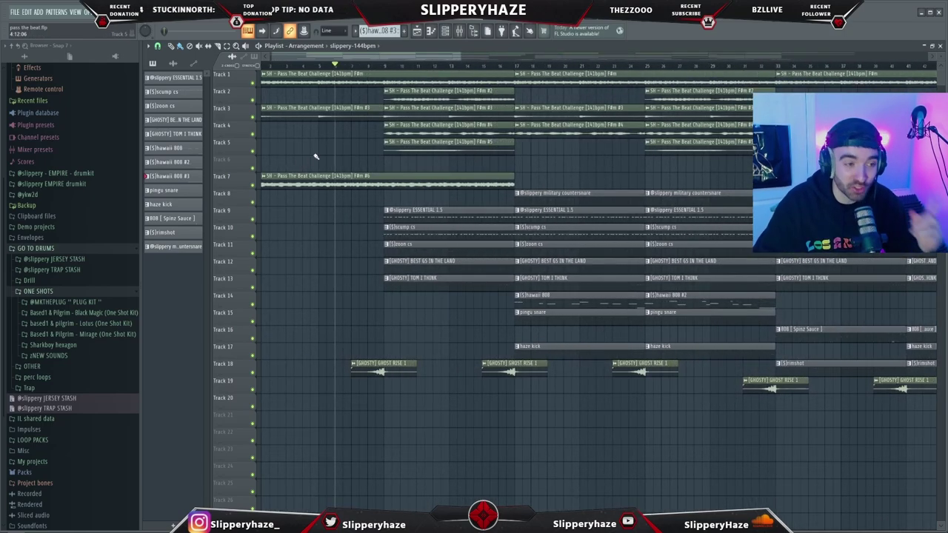